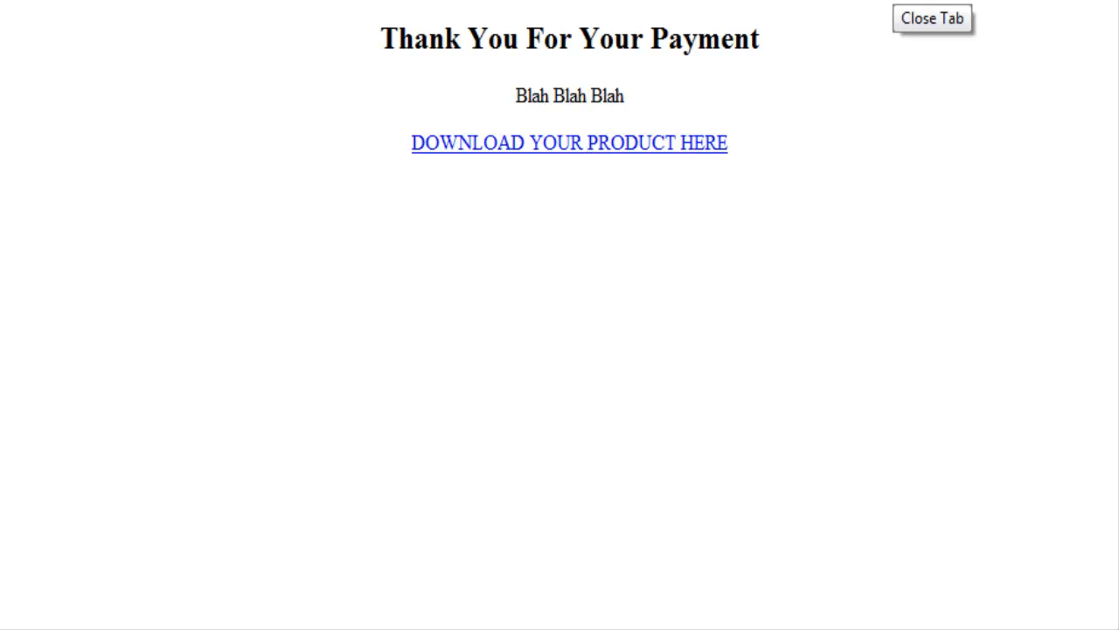
Step: Switch to the cPanel account and look through the folders available under Password Protect Directories
{"action": "left_click", "coordinate": [892, 0]}
{"action": "left_click", "coordinate": [628, 1]}
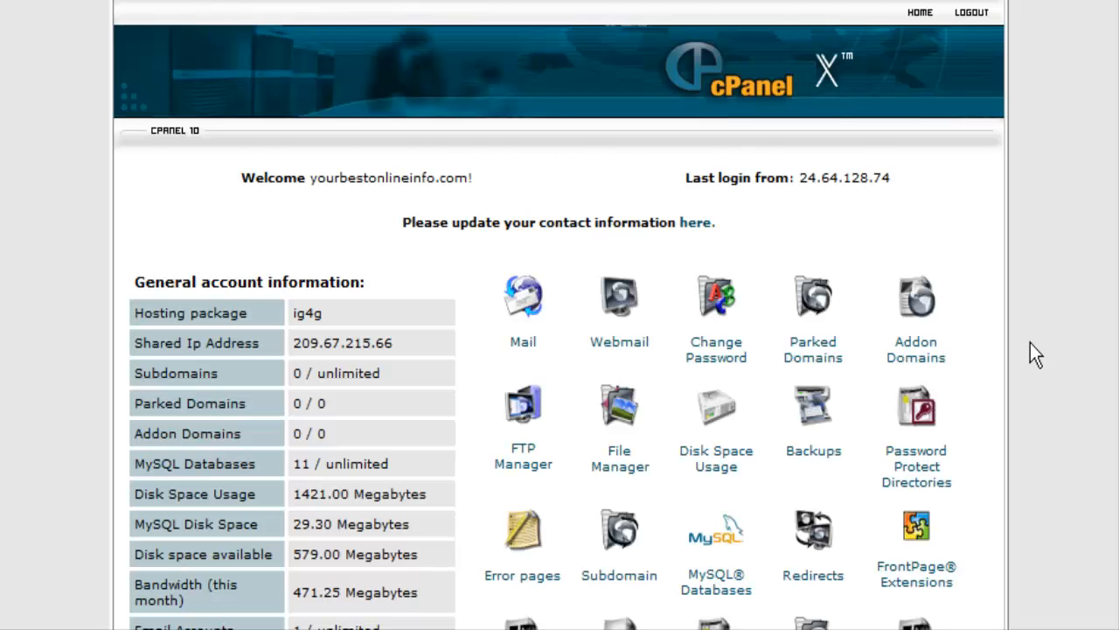
{"action": "scroll", "coordinate": [1030, 343], "scroll_direction": "down", "scroll_amount": 2}
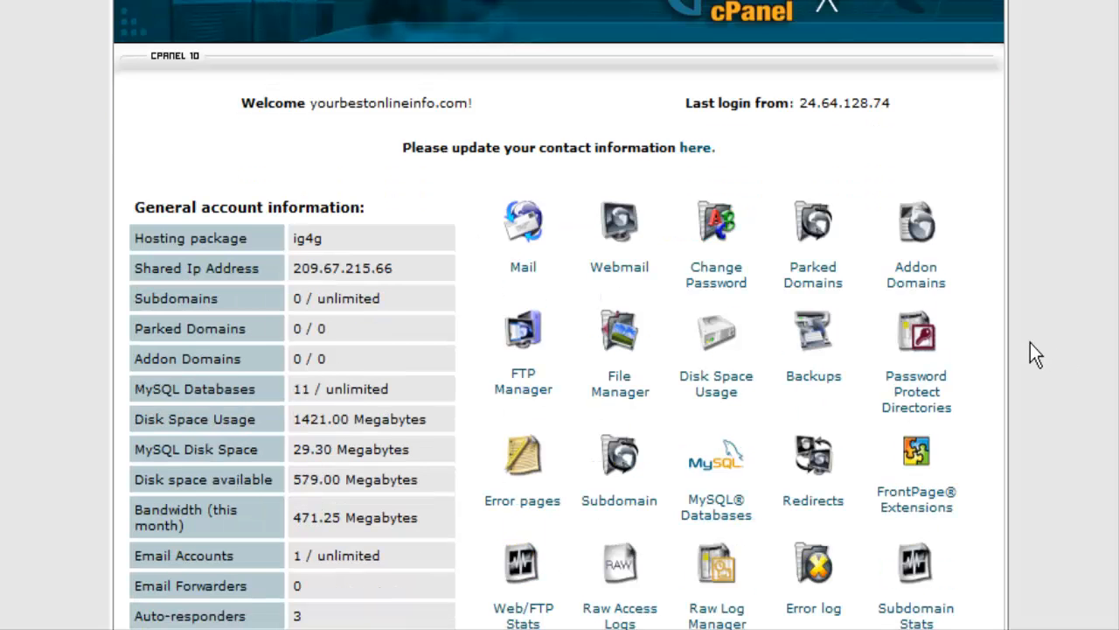
{"action": "left_click", "coordinate": [915, 336]}
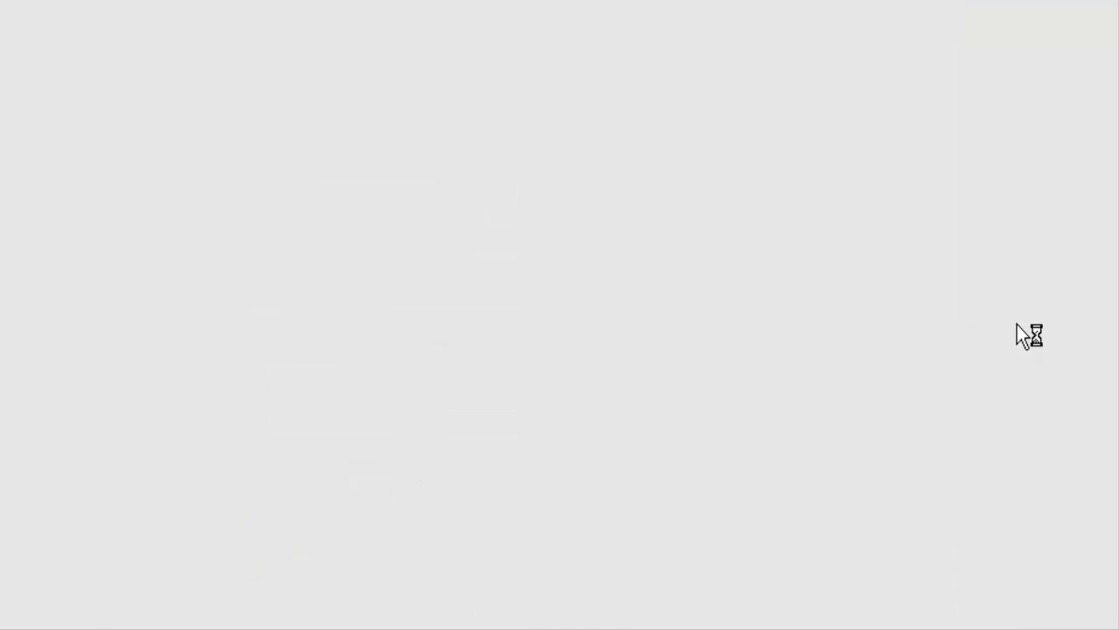
{"action": "scroll", "coordinate": [462, 268], "scroll_direction": "down", "scroll_amount": 6}
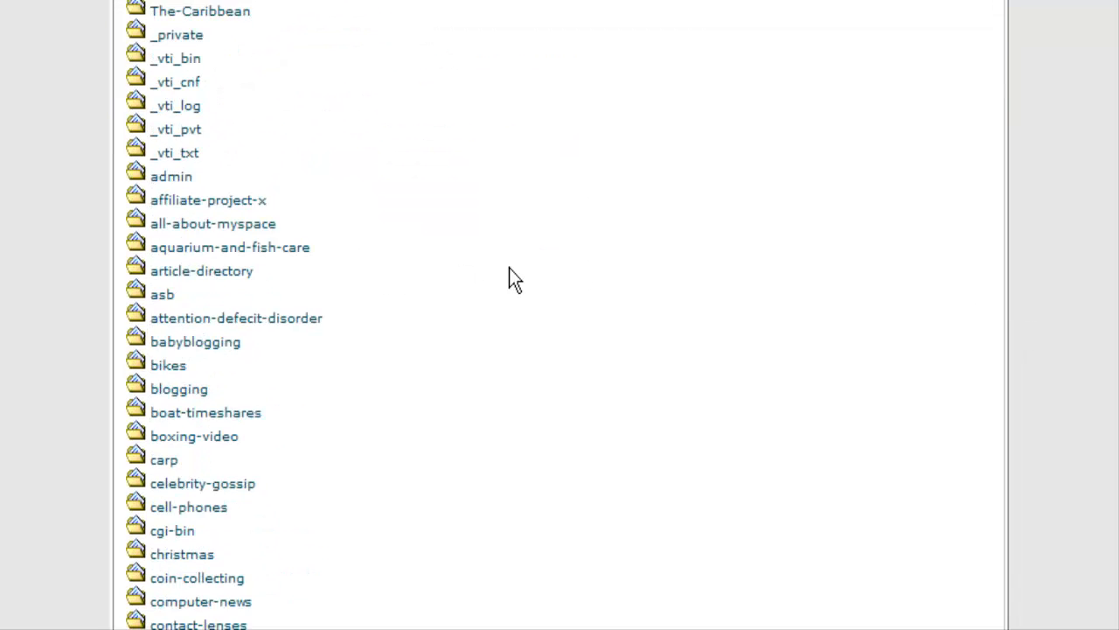
{"action": "scroll", "coordinate": [509, 268], "scroll_direction": "down", "scroll_amount": 4}
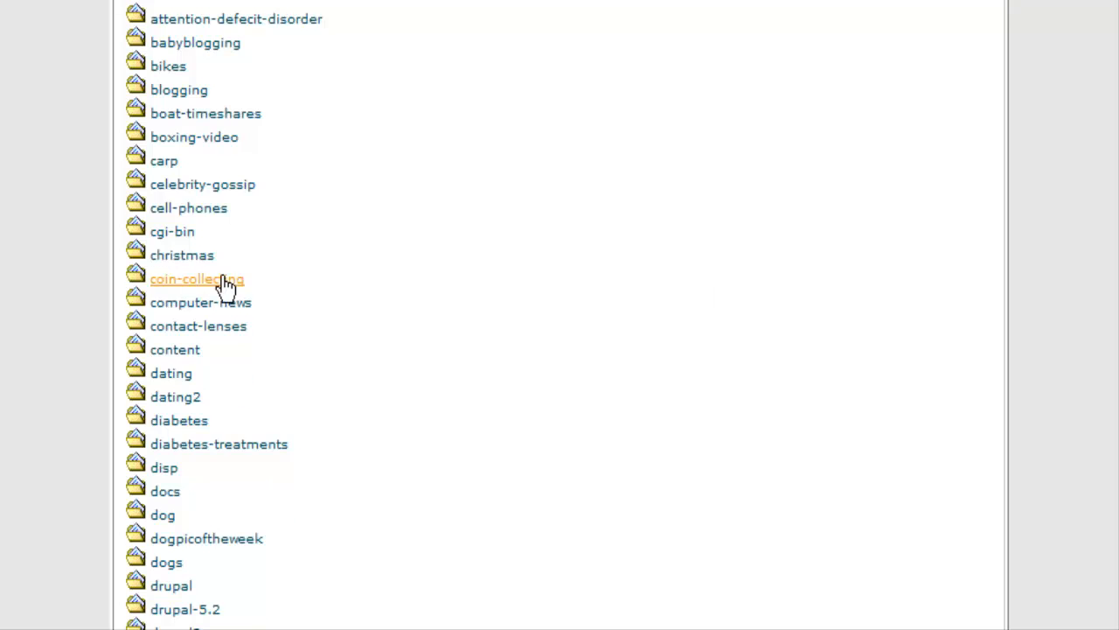
{"action": "scroll", "coordinate": [225, 284], "scroll_direction": "up", "scroll_amount": 12}
{"action": "scroll", "coordinate": [280, 285], "scroll_direction": "down", "scroll_amount": 3}
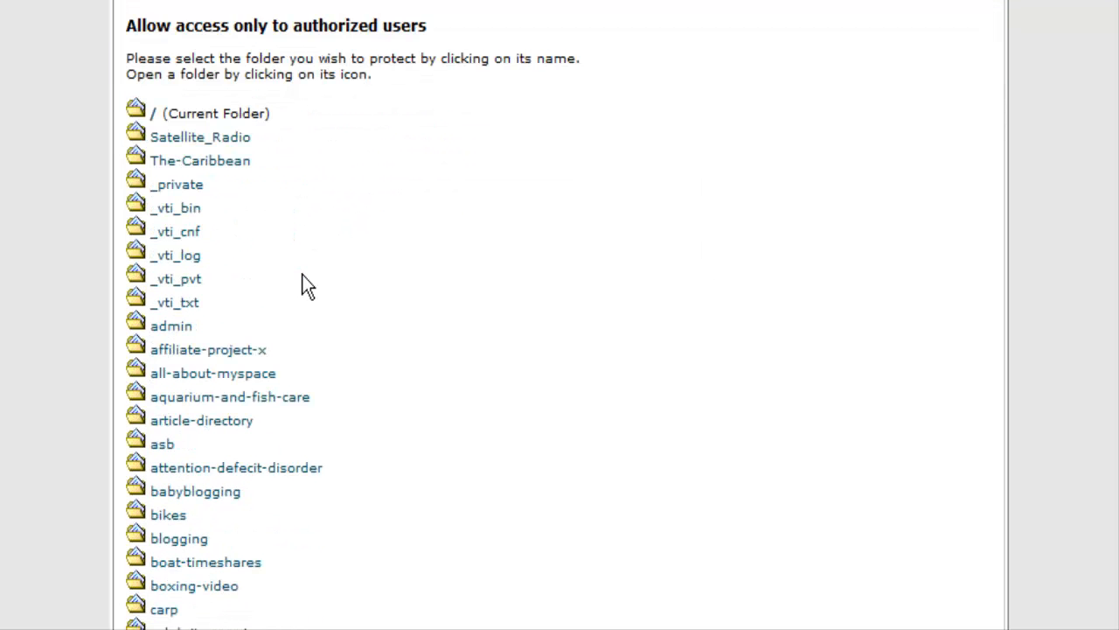
{"action": "scroll", "coordinate": [302, 273], "scroll_direction": "up", "scroll_amount": 3}
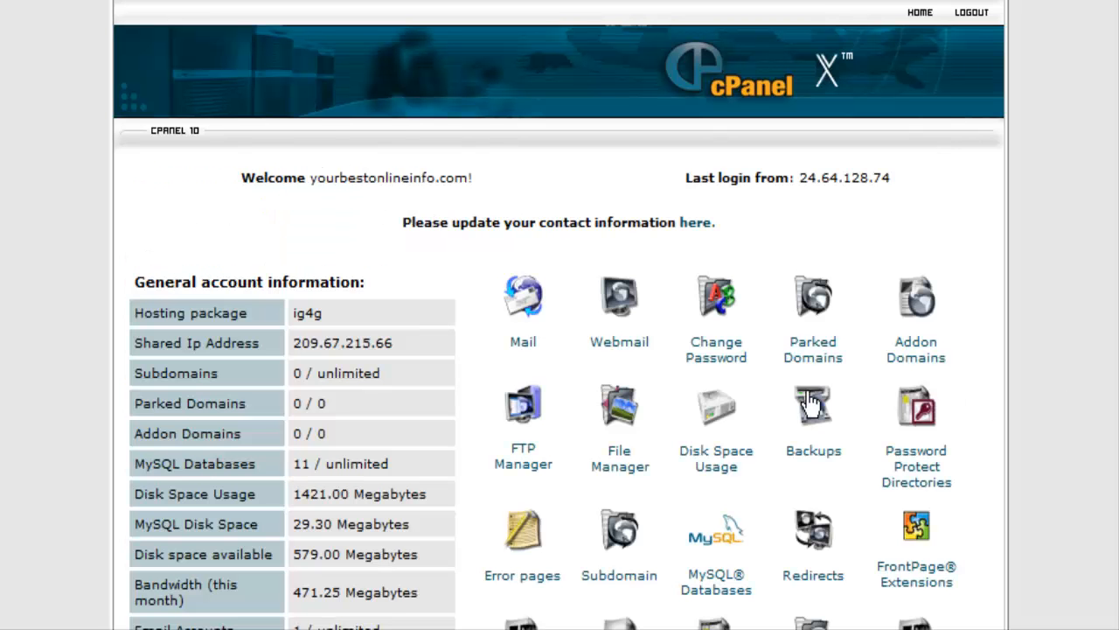
Step: Open the public_html folder in File Manager
{"action": "left_click", "coordinate": [615, 411]}
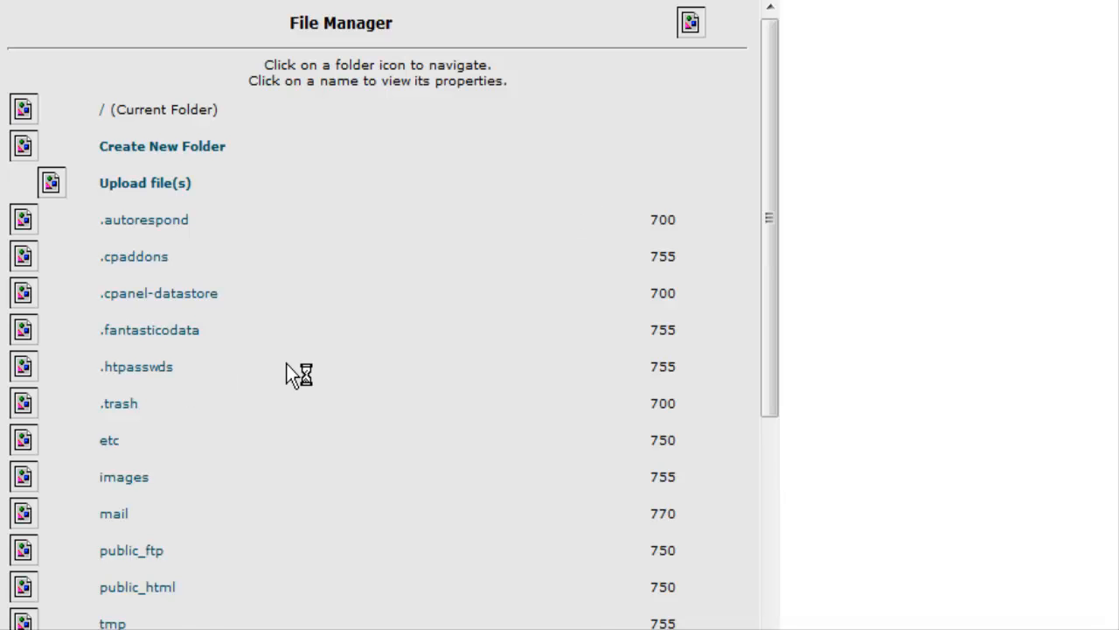
{"action": "scroll", "coordinate": [289, 364], "scroll_direction": "down", "scroll_amount": 5}
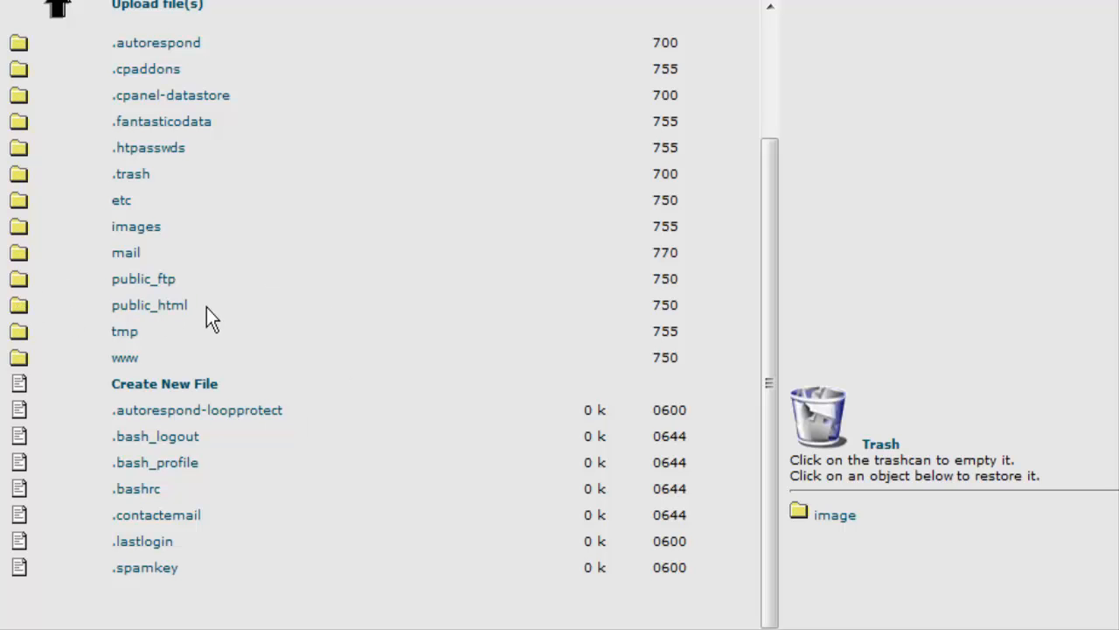
{"action": "left_click", "coordinate": [19, 308]}
{"action": "scroll", "coordinate": [19, 313], "scroll_direction": "up", "scroll_amount": 1}
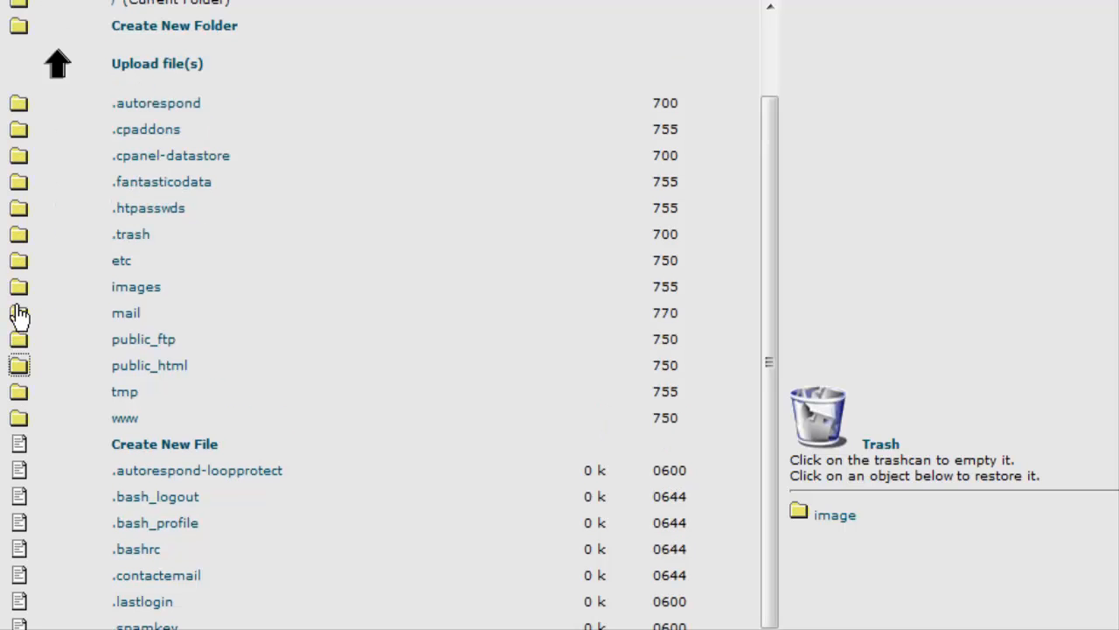
{"action": "left_click", "coordinate": [22, 369]}
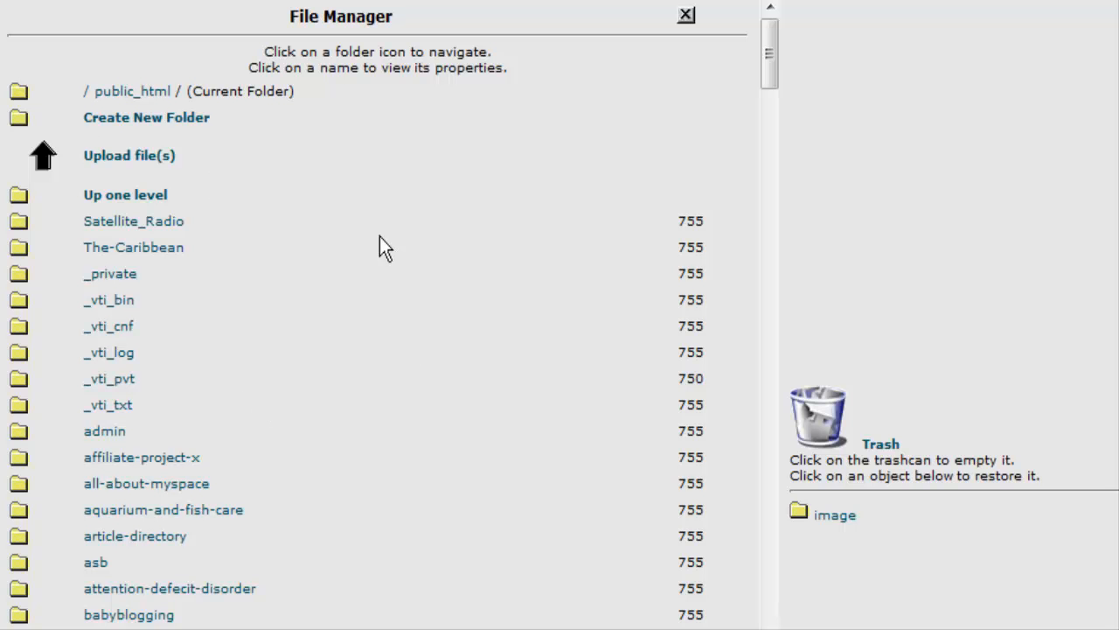
Step: Create a folder named password-protected in public_html and locate it in the folder list
{"action": "left_click", "coordinate": [192, 119]}
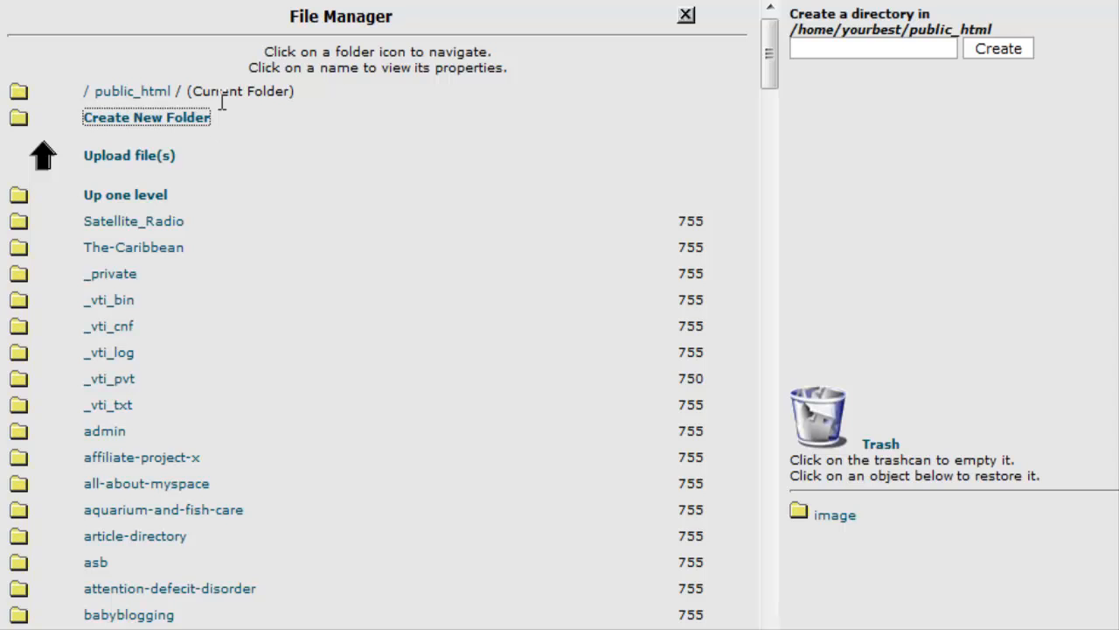
{"action": "left_click", "coordinate": [806, 48]}
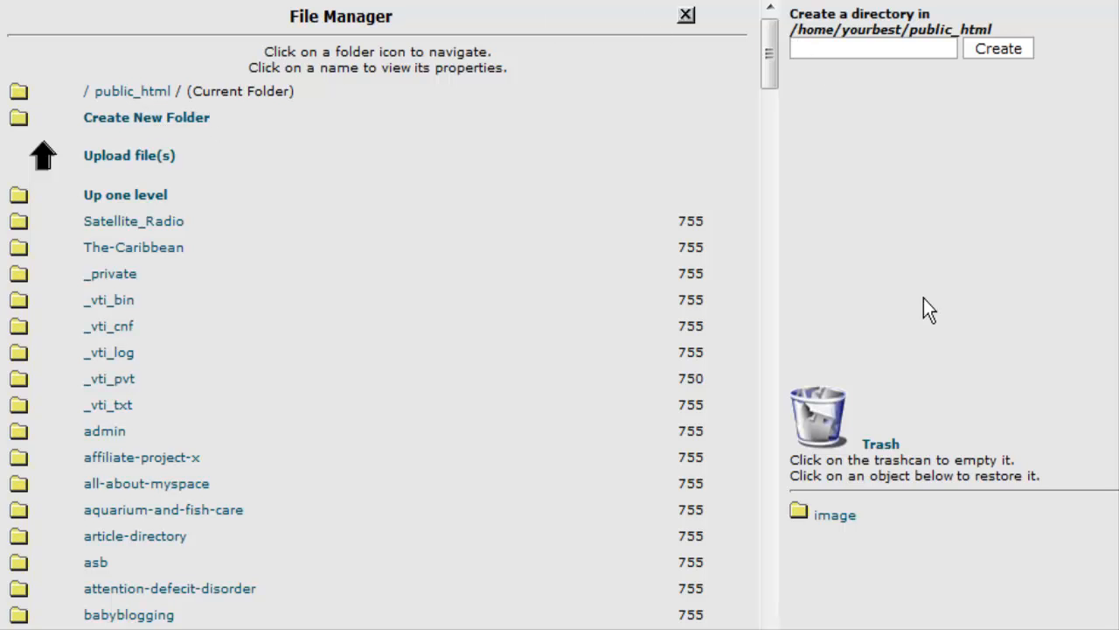
{"action": "type", "text": "password-pro"}
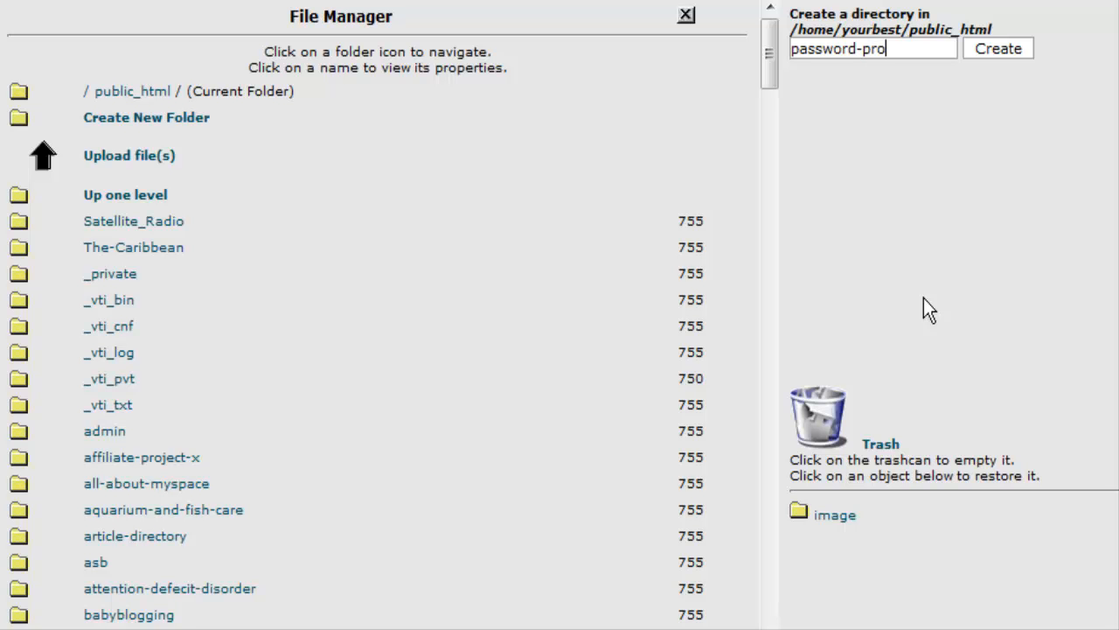
{"action": "type", "text": "tected"}
{"action": "left_click", "coordinate": [1002, 46]}
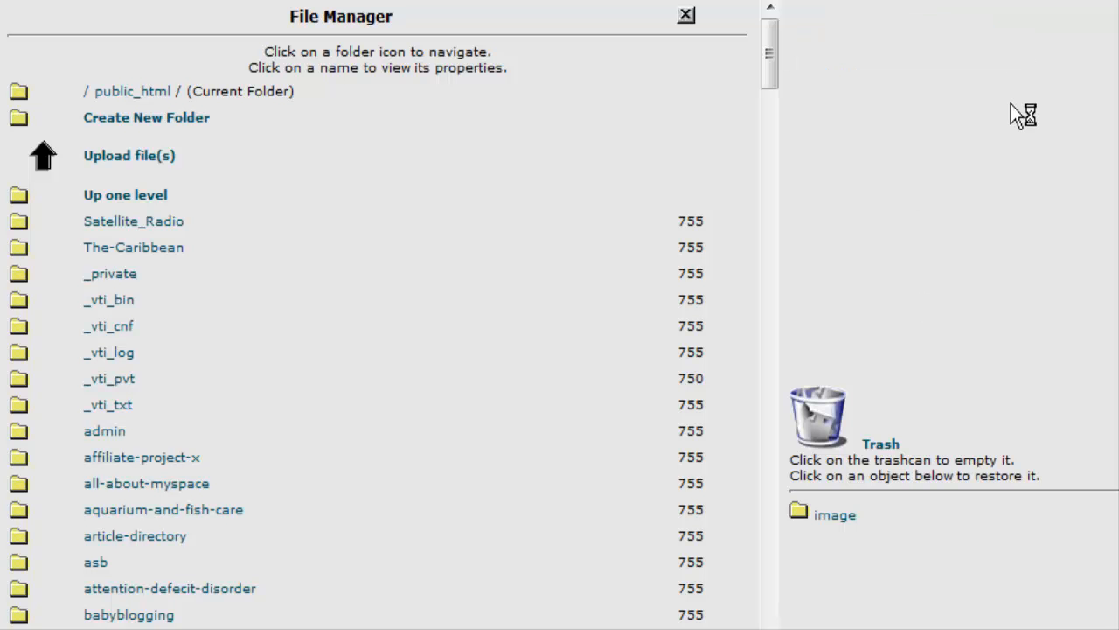
{"action": "scroll", "coordinate": [253, 416], "scroll_direction": "down", "scroll_amount": 4}
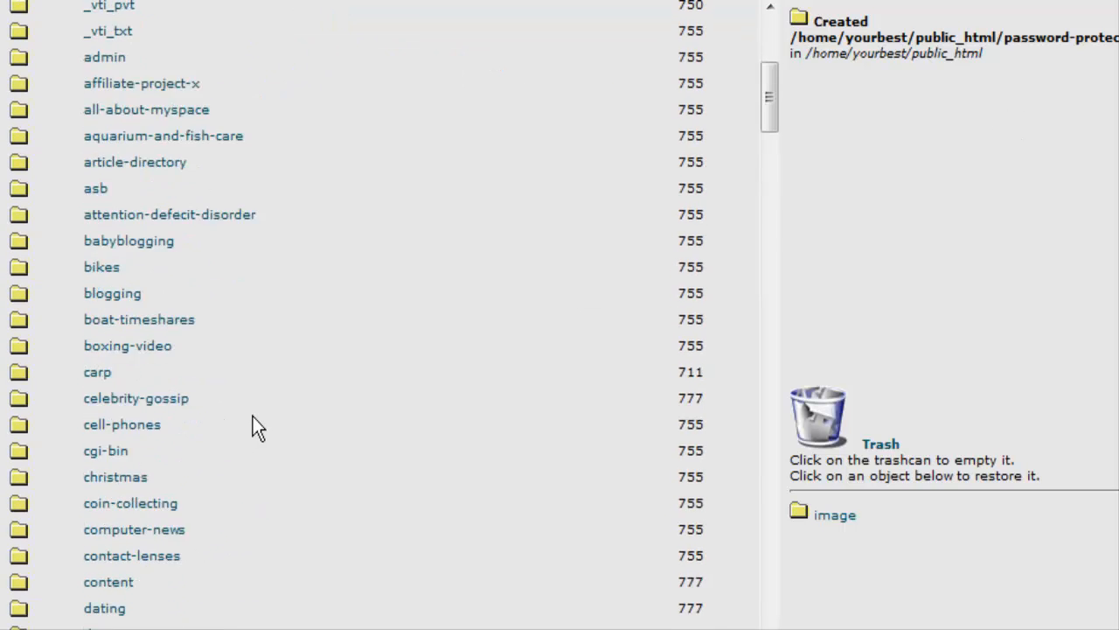
{"action": "scroll", "coordinate": [253, 417], "scroll_direction": "down", "scroll_amount": 16}
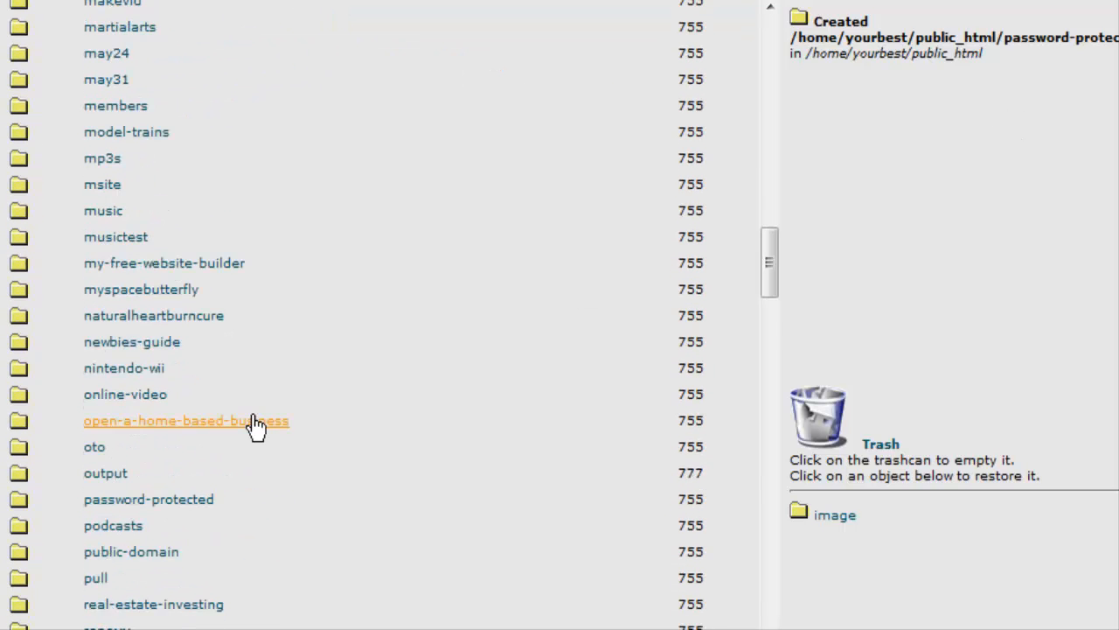
{"action": "scroll", "coordinate": [253, 418], "scroll_direction": "down", "scroll_amount": 3}
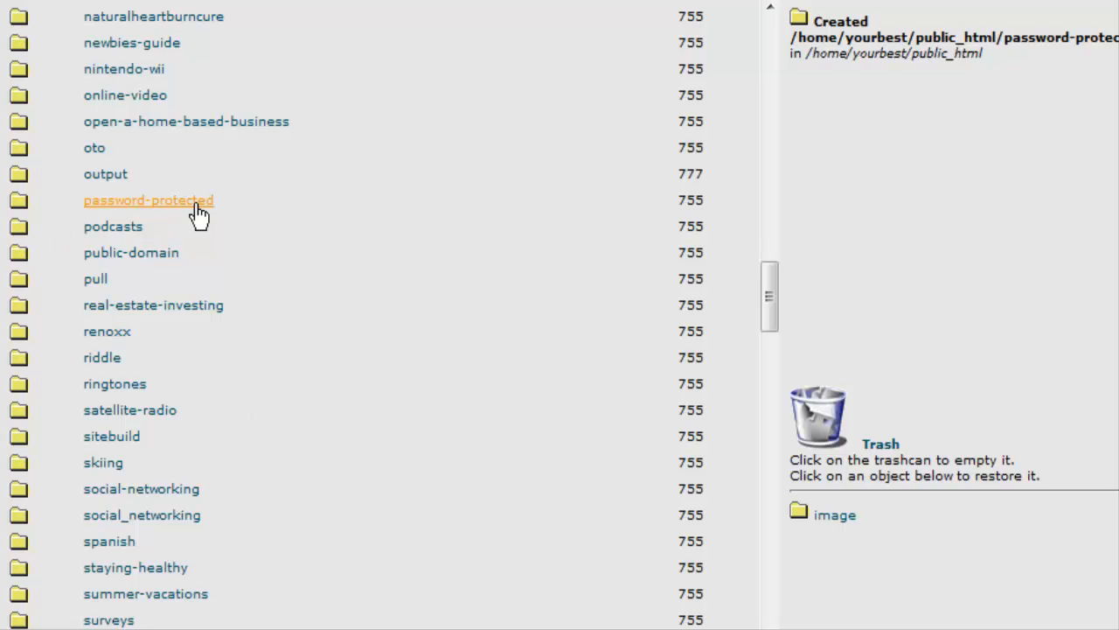
{"action": "scroll", "coordinate": [548, 371], "scroll_direction": "up", "scroll_amount": 2}
{"action": "scroll", "coordinate": [548, 369], "scroll_direction": "up", "scroll_amount": 3}
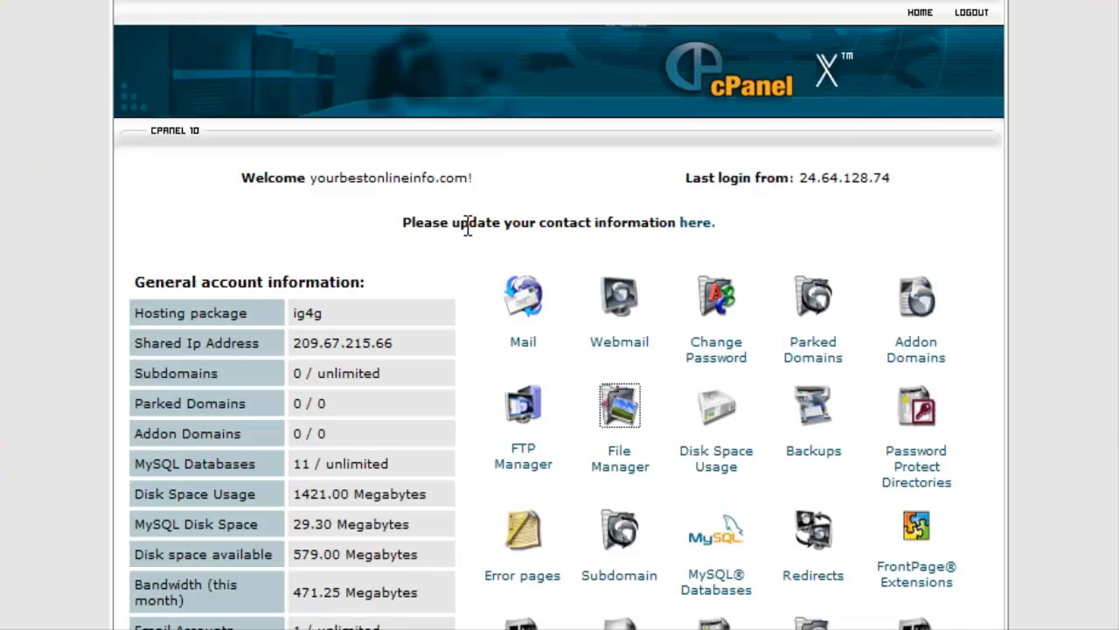
Step: Open the password protection settings of the password-protected folder
{"action": "scroll", "coordinate": [467, 227], "scroll_direction": "down", "scroll_amount": 2}
{"action": "left_click", "coordinate": [918, 261]}
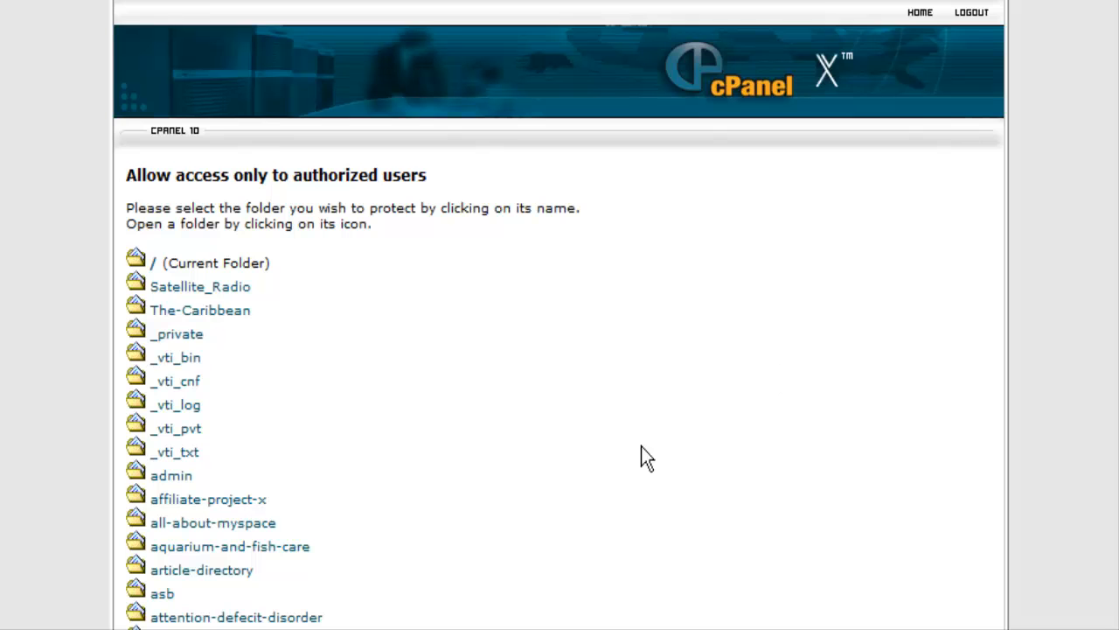
{"action": "scroll", "coordinate": [644, 360], "scroll_direction": "down", "scroll_amount": 8}
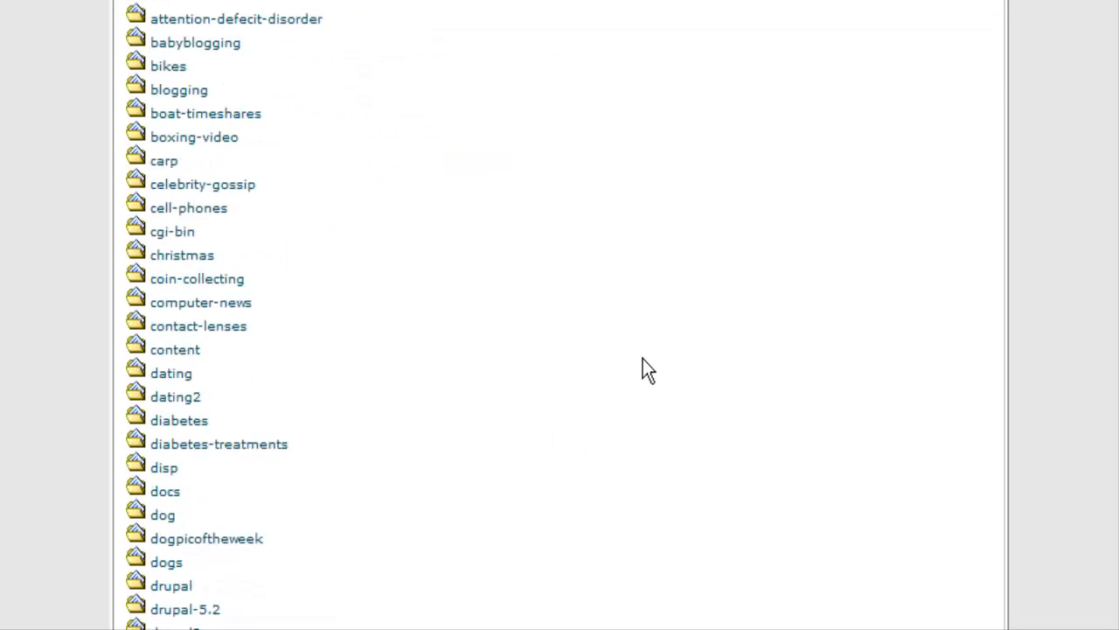
{"action": "scroll", "coordinate": [643, 360], "scroll_direction": "down", "scroll_amount": 9}
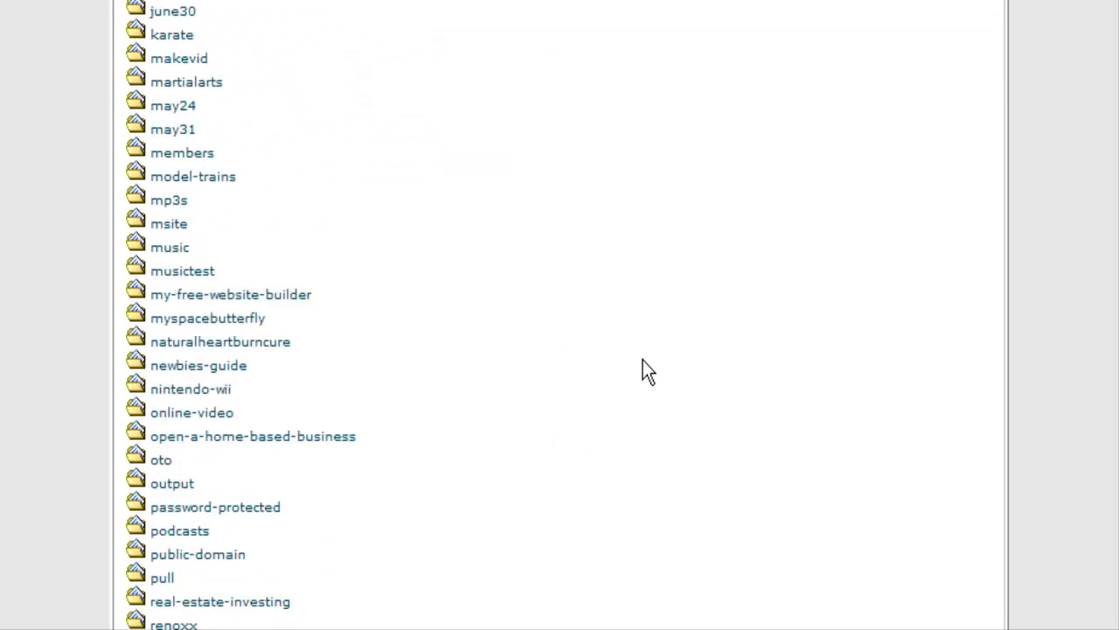
{"action": "scroll", "coordinate": [642, 371], "scroll_direction": "down", "scroll_amount": 2}
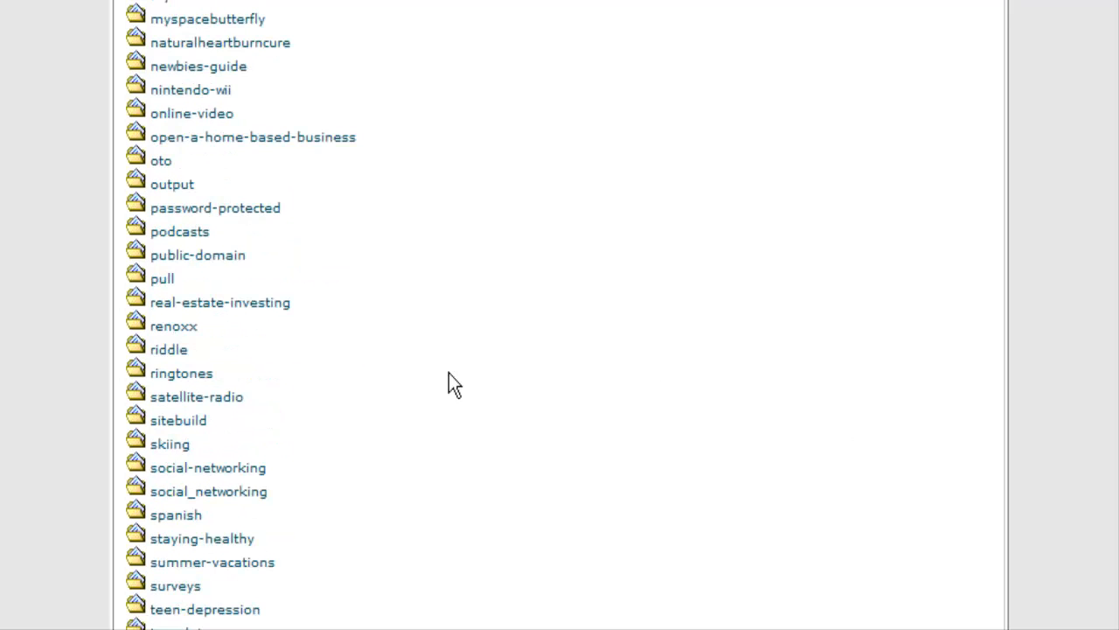
{"action": "left_click", "coordinate": [244, 210]}
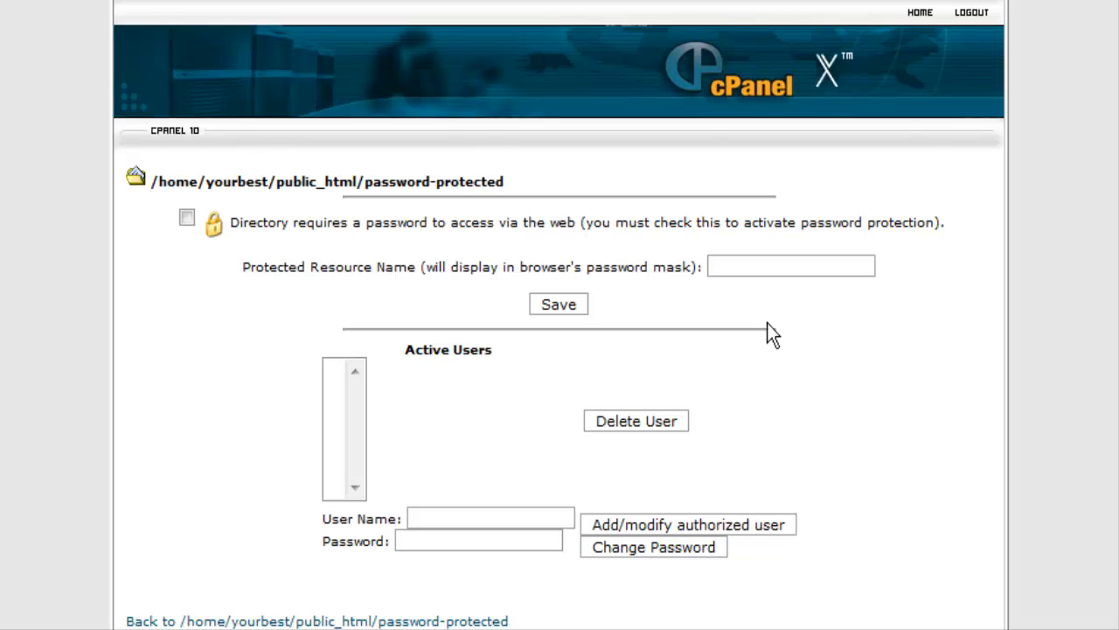
Step: Require a password for web access to the directory, save the setting and return to its protection page
{"action": "scroll", "coordinate": [962, 400], "scroll_direction": "down", "scroll_amount": 1}
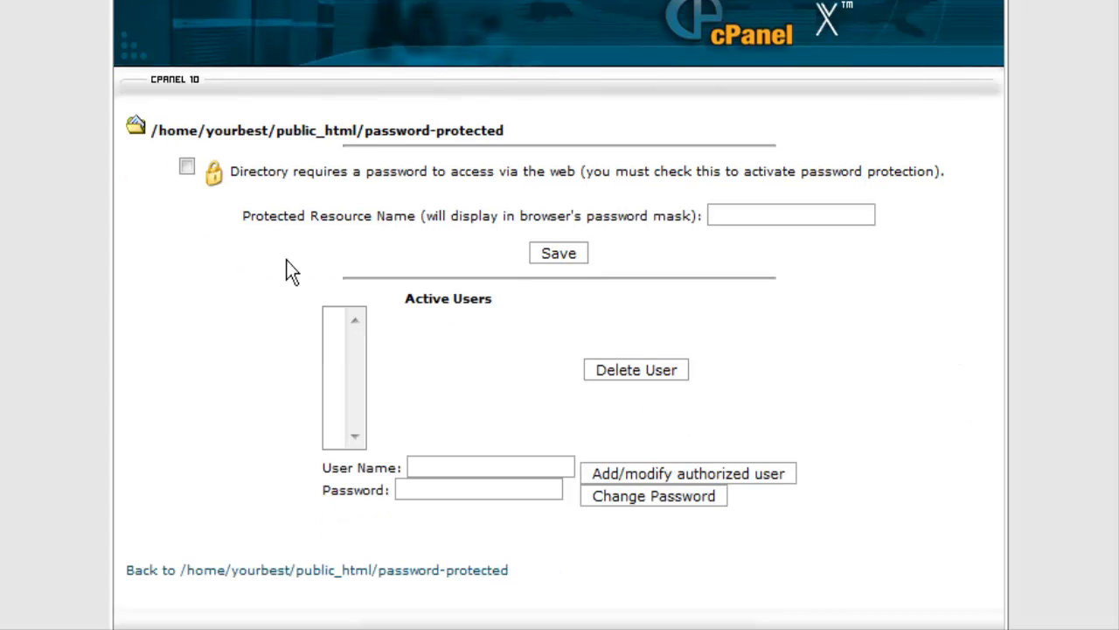
{"action": "left_click", "coordinate": [185, 168]}
{"action": "left_click", "coordinate": [550, 259]}
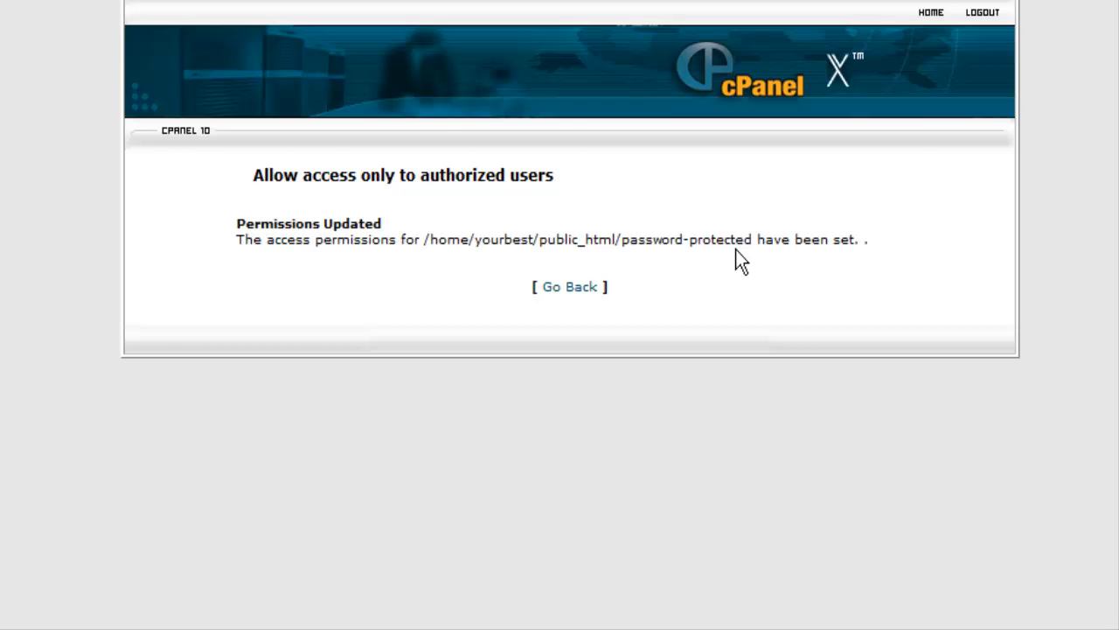
{"action": "left_click", "coordinate": [572, 287]}
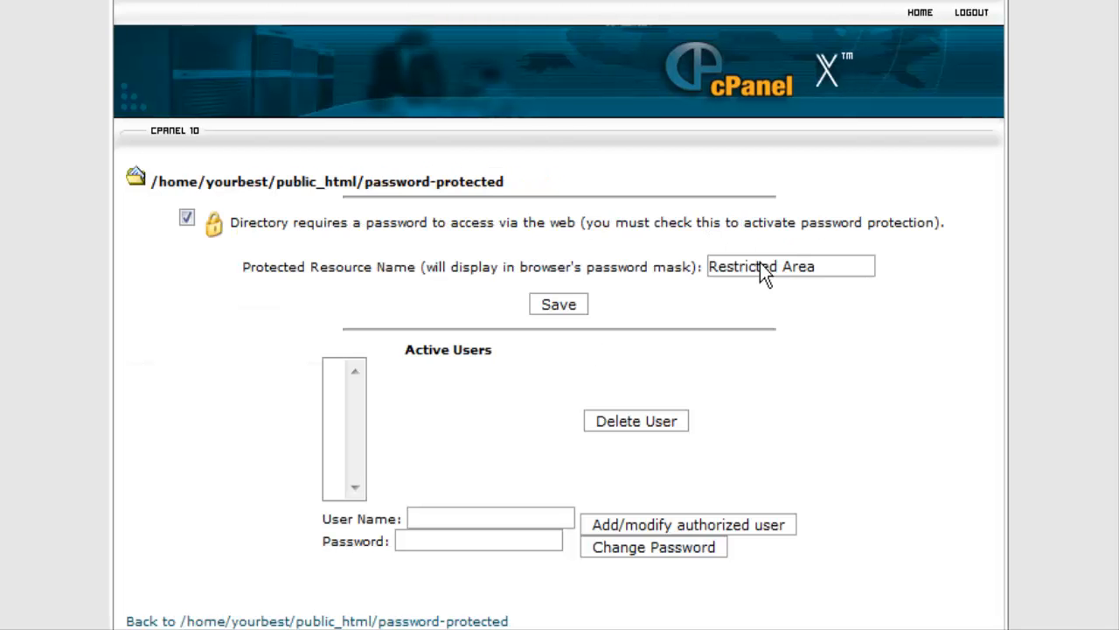
Step: Add an authorized user to the directory by entering the user name and the password, and return to the protection page
{"action": "scroll", "coordinate": [402, 254], "scroll_direction": "down", "scroll_amount": 1}
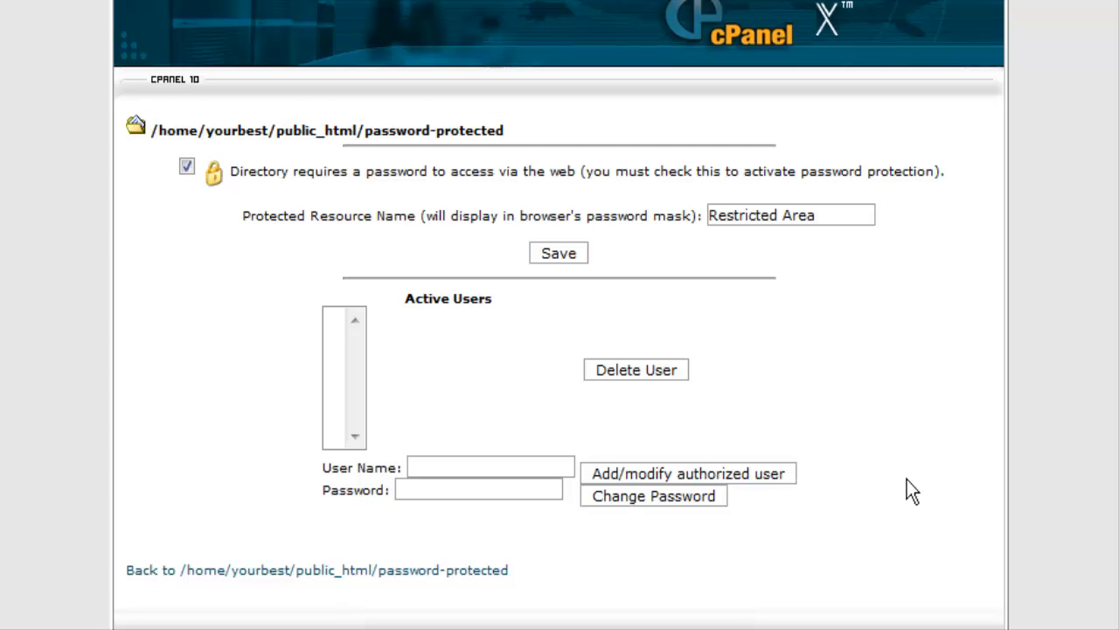
{"action": "left_click", "coordinate": [414, 467]}
{"action": "type", "text": "tim"}
{"action": "key", "text": "Tab"}
{"action": "type", "text": "password"}
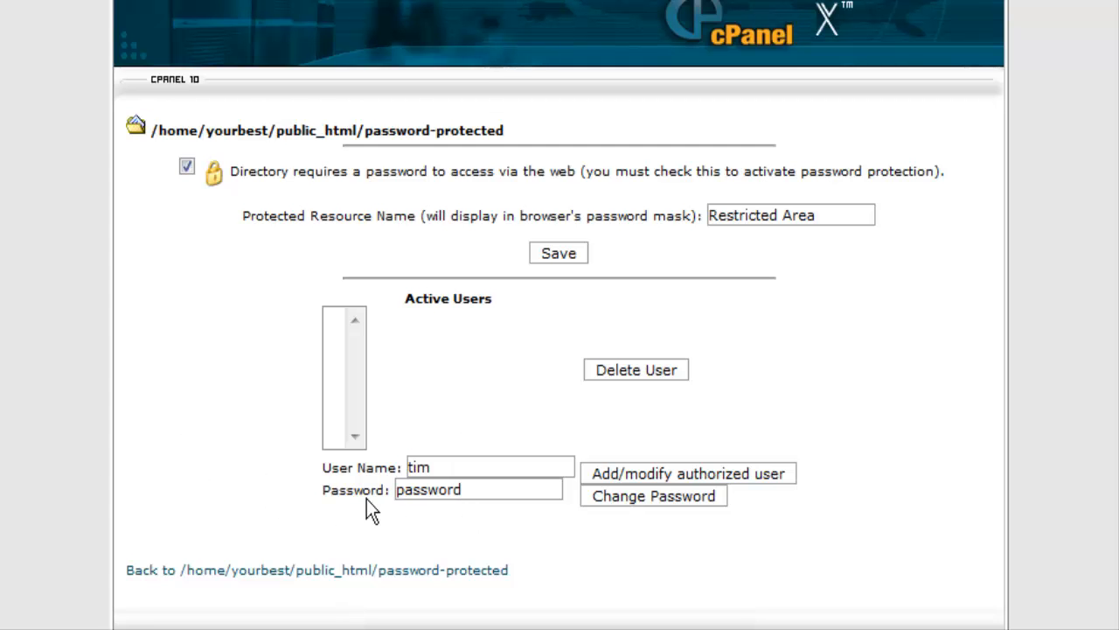
{"action": "left_click", "coordinate": [705, 476]}
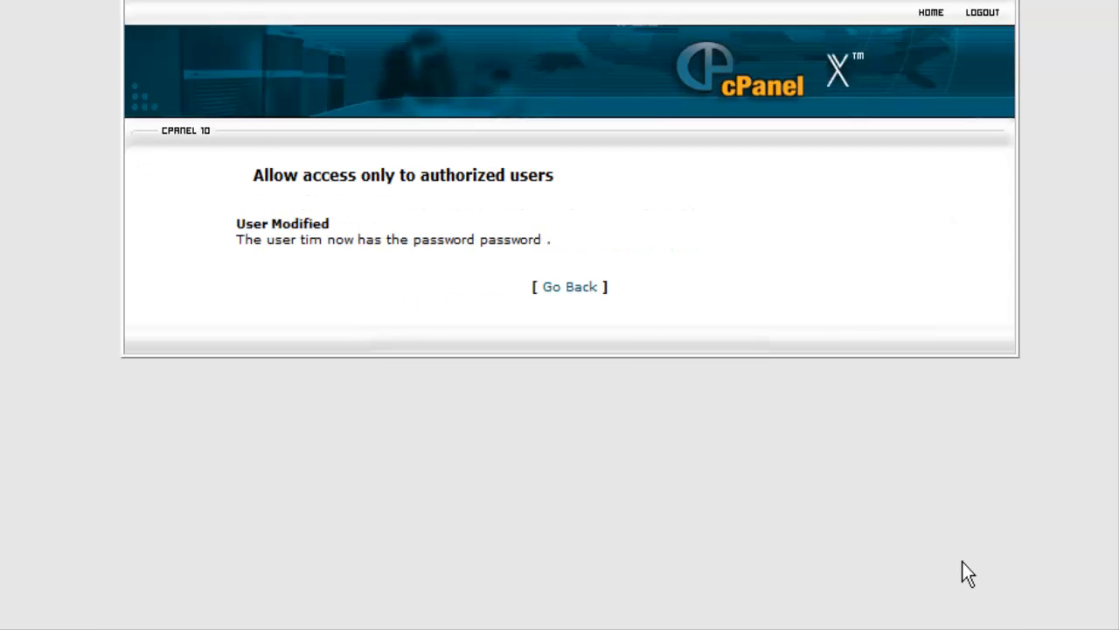
{"action": "left_click", "coordinate": [570, 286]}
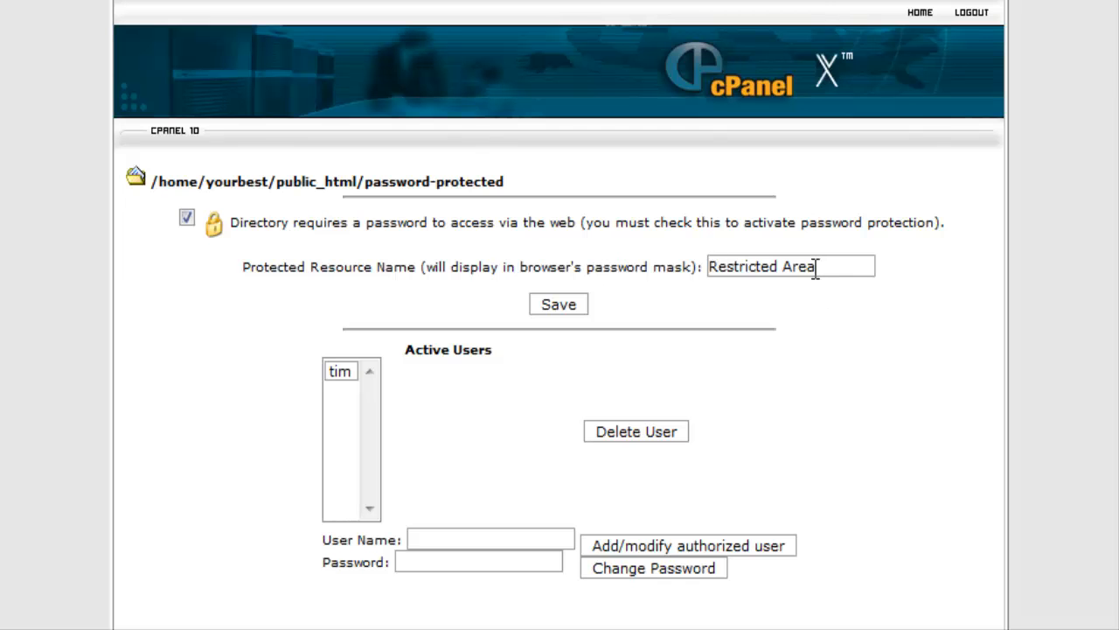
Step: Change the protected resource name to "Protected", save it and return to the cPanel home page
{"action": "left_click_drag", "start_coordinate": [820, 267], "coordinate": [664, 255]}
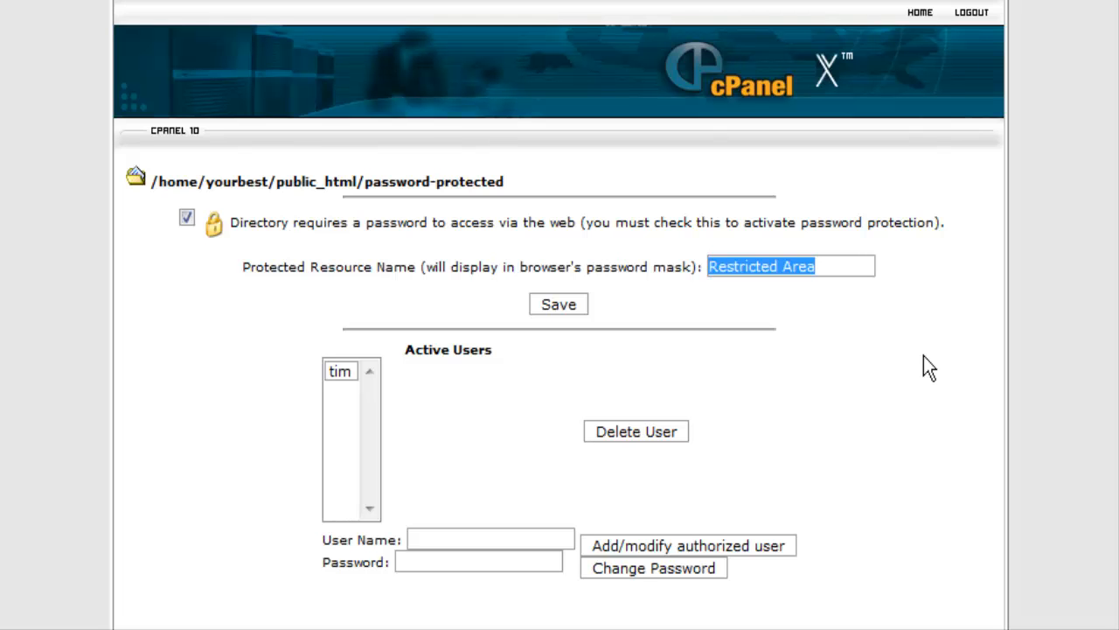
{"action": "type", "text": "Prote"}
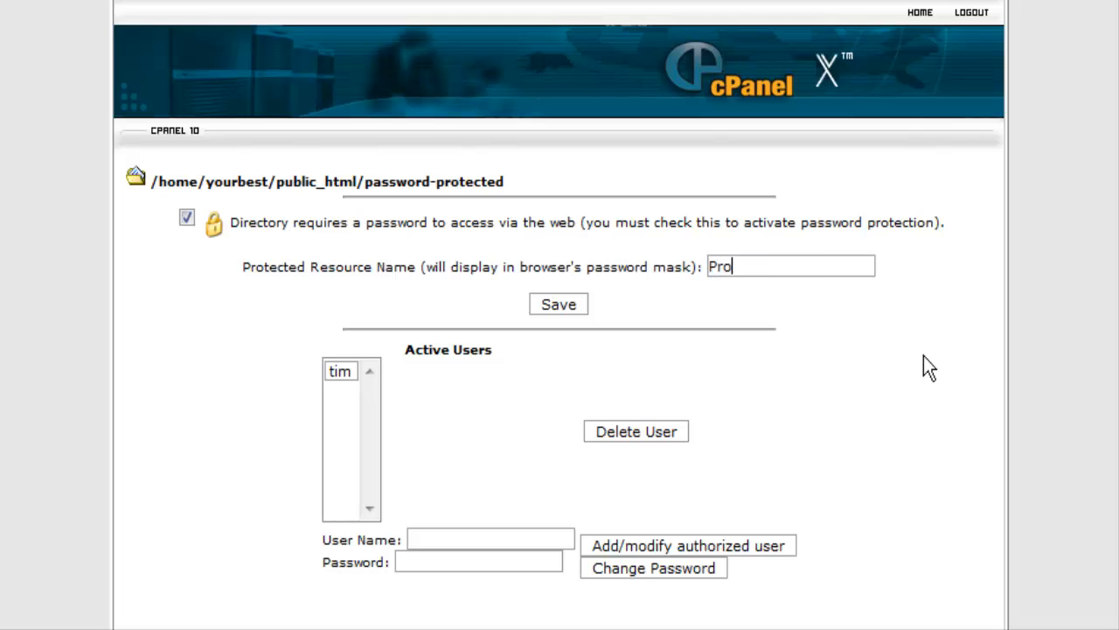
{"action": "type", "text": "cted"}
{"action": "left_click", "coordinate": [552, 306]}
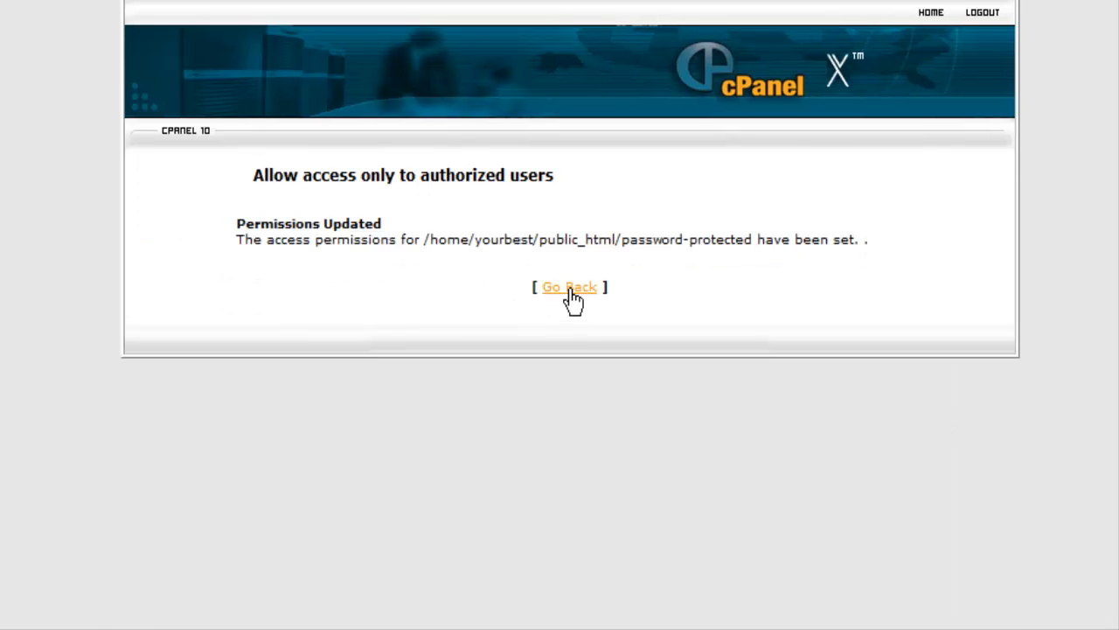
{"action": "left_click", "coordinate": [925, 16]}
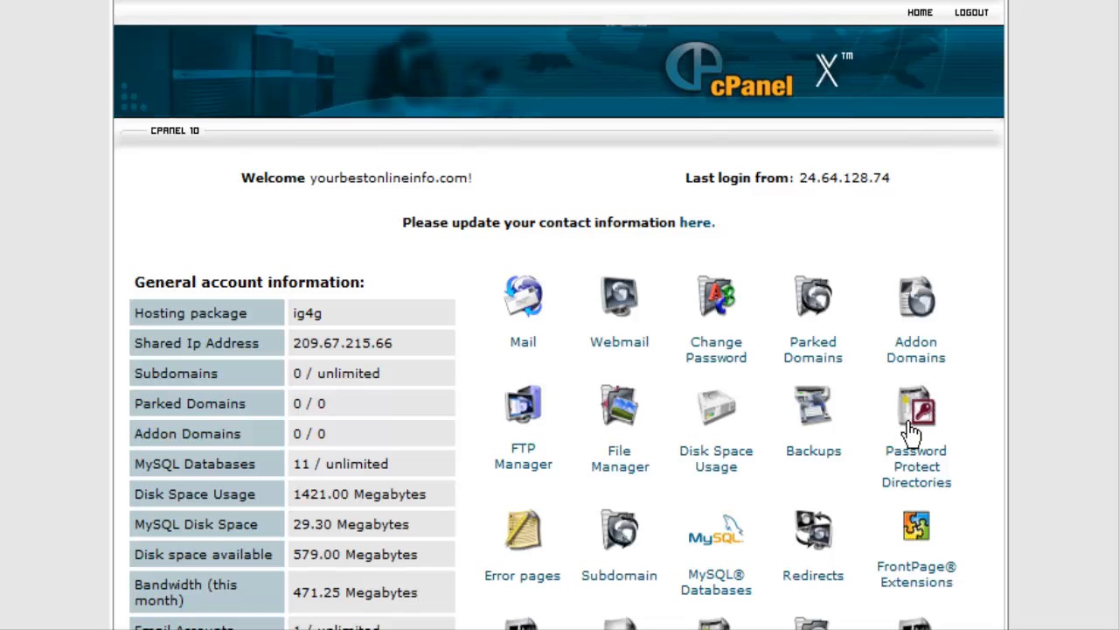
Step: Open the public_html folder in the File Manager
{"action": "left_click", "coordinate": [619, 408]}
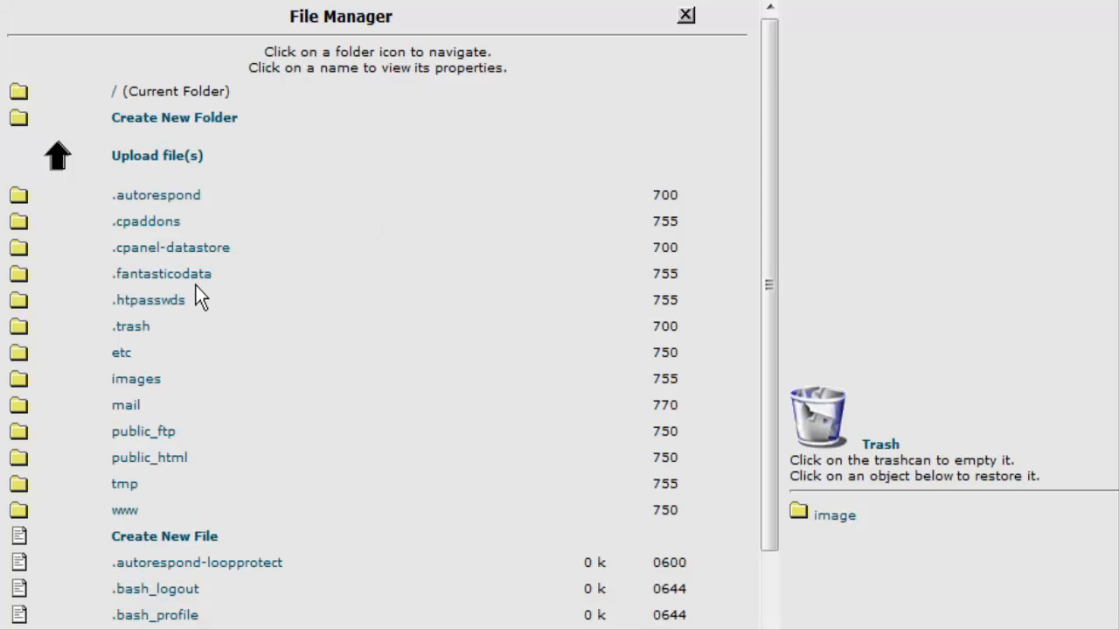
{"action": "scroll", "coordinate": [219, 285], "scroll_direction": "down", "scroll_amount": 1}
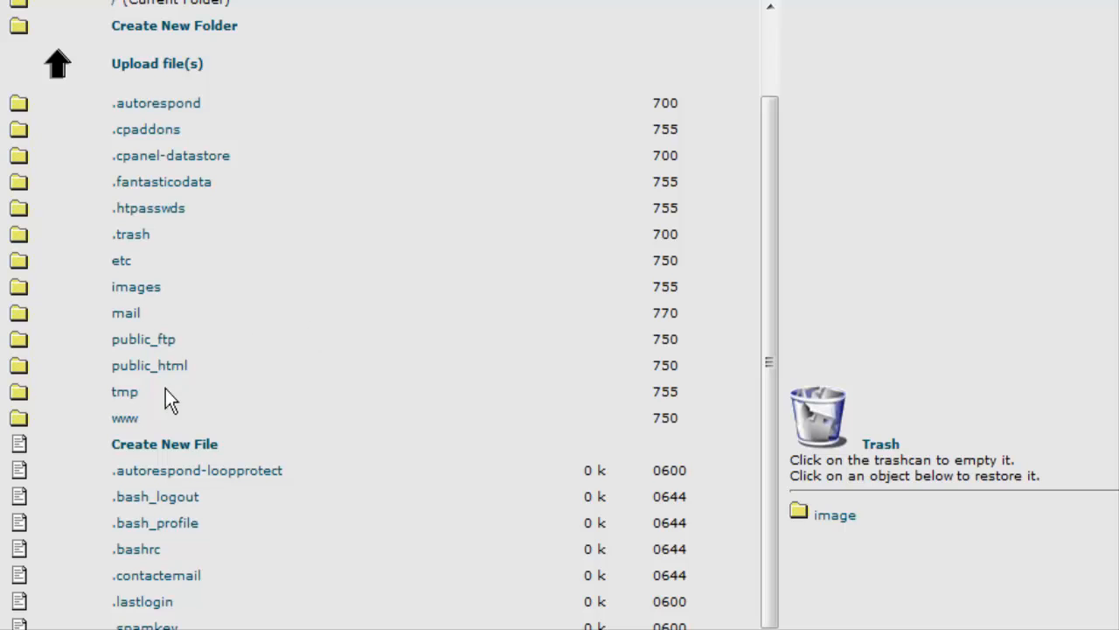
{"action": "left_click", "coordinate": [25, 367]}
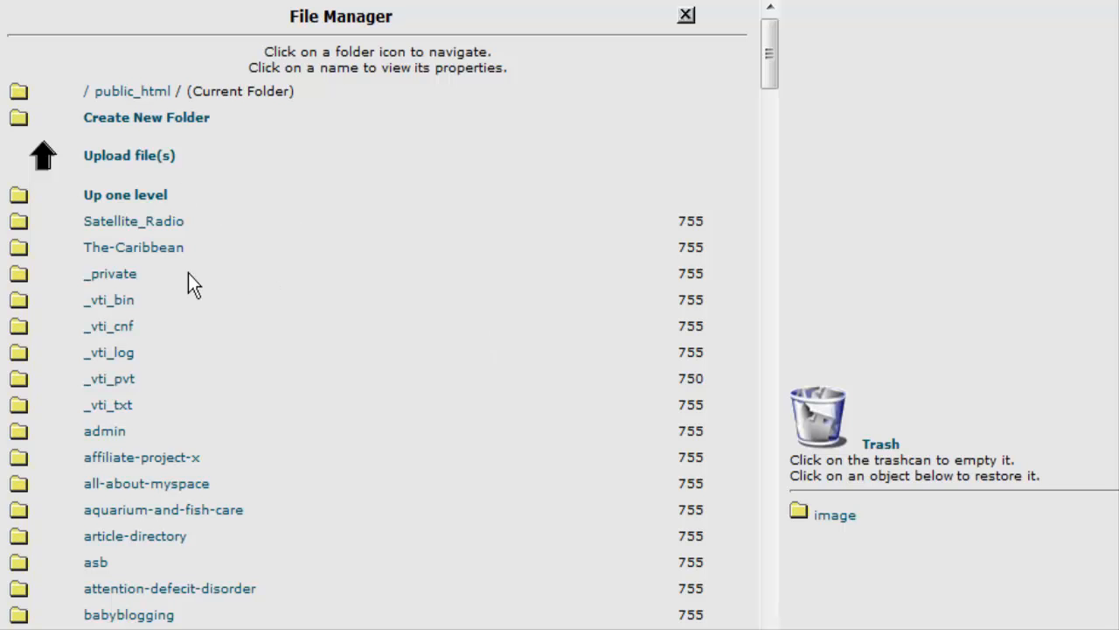
Step: Create a new folder named "paid" inside public_html
{"action": "left_click", "coordinate": [115, 118]}
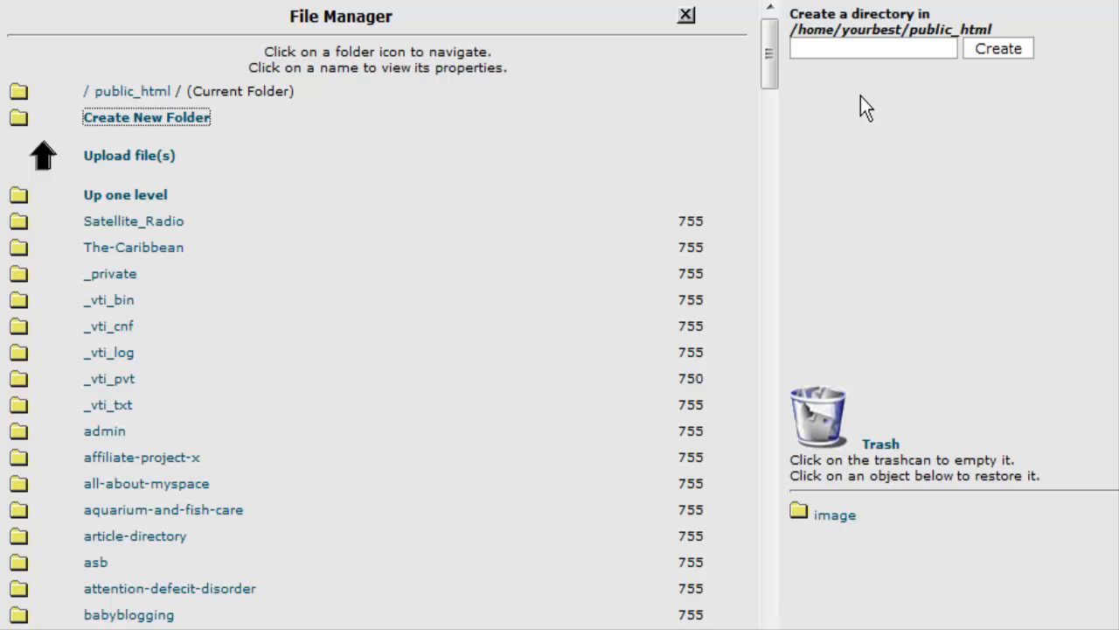
{"action": "left_click", "coordinate": [833, 48]}
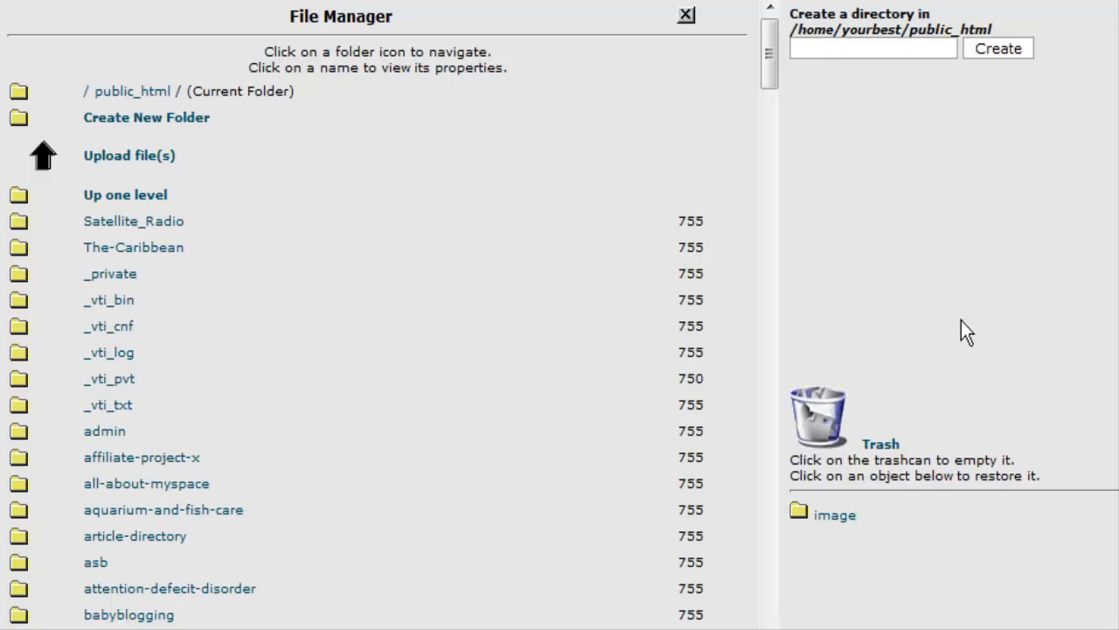
{"action": "type", "text": "testing"}
{"action": "key", "text": "BackSpace"}
{"action": "key", "text": "BackSpace"}
{"action": "key", "text": "BackSpace"}
{"action": "key", "text": "BackSpace"}
{"action": "key", "text": "BackSpace"}
{"action": "key", "text": "BackSpace"}
{"action": "key", "text": "BackSpace"}
{"action": "type", "text": "paid"}
{"action": "left_click", "coordinate": [998, 48]}
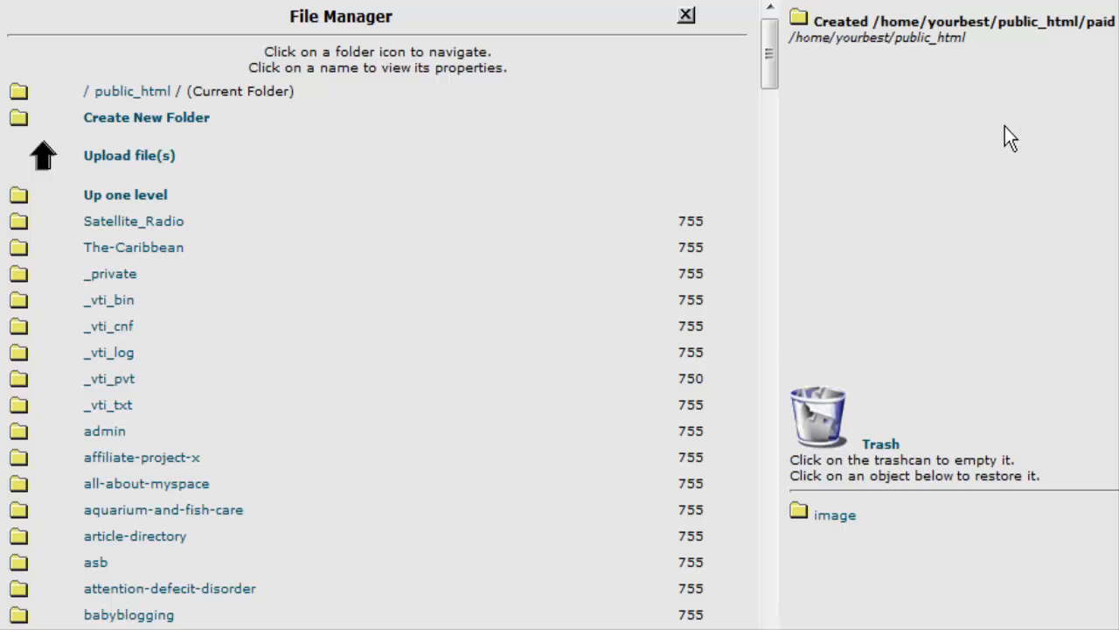
Step: Find the new paid folder in the public_html listing and open it
{"action": "scroll", "coordinate": [249, 348], "scroll_direction": "down", "scroll_amount": 5}
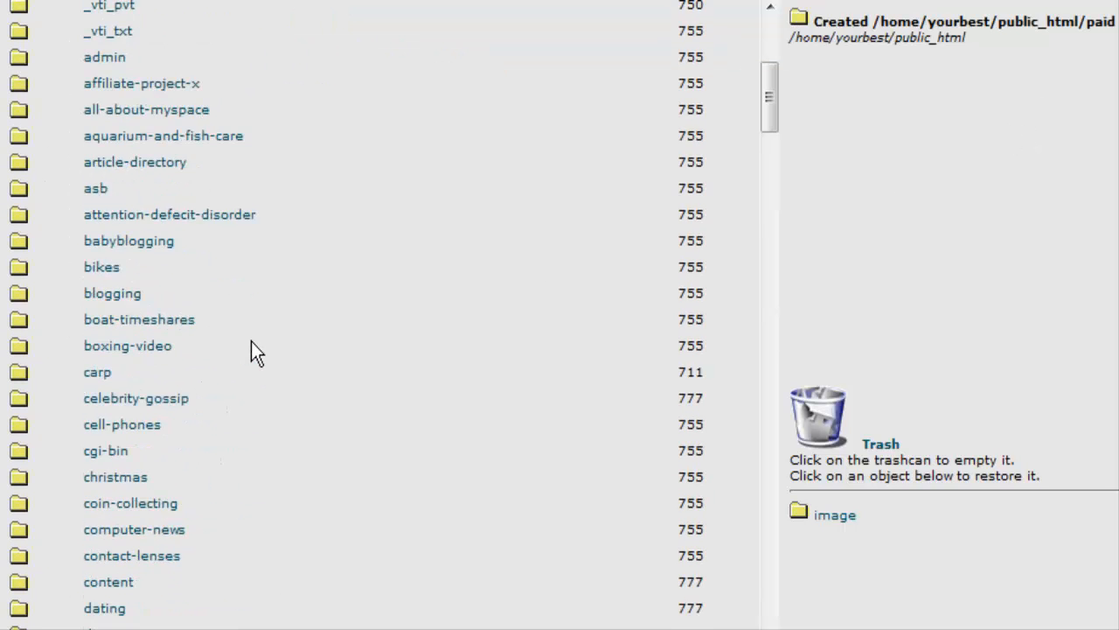
{"action": "scroll", "coordinate": [251, 342], "scroll_direction": "down", "scroll_amount": 15}
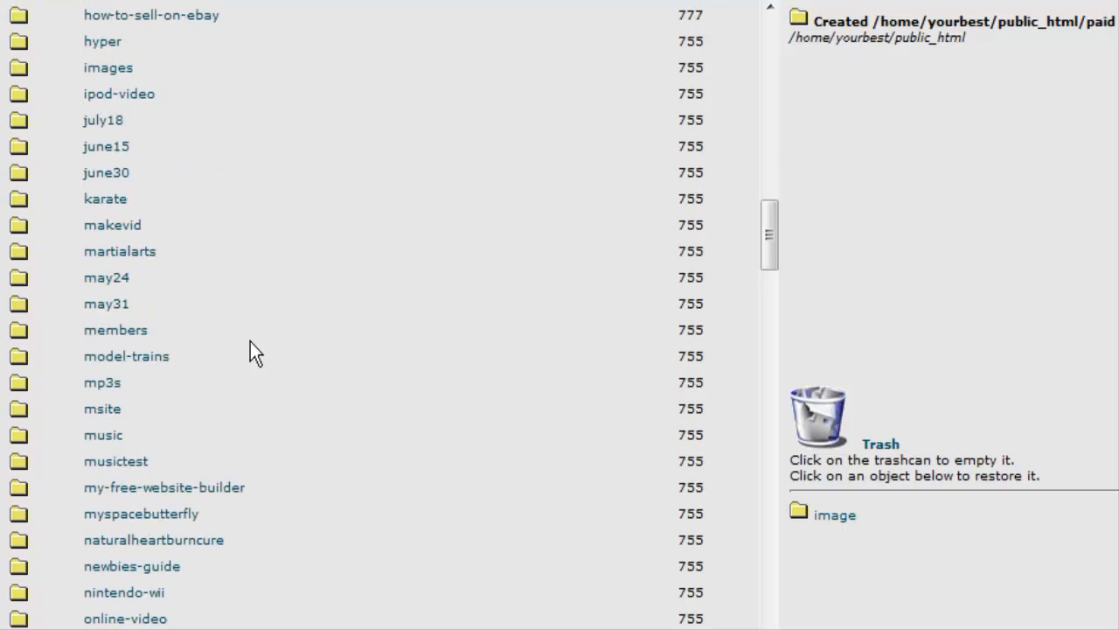
{"action": "scroll", "coordinate": [247, 343], "scroll_direction": "down", "scroll_amount": 5}
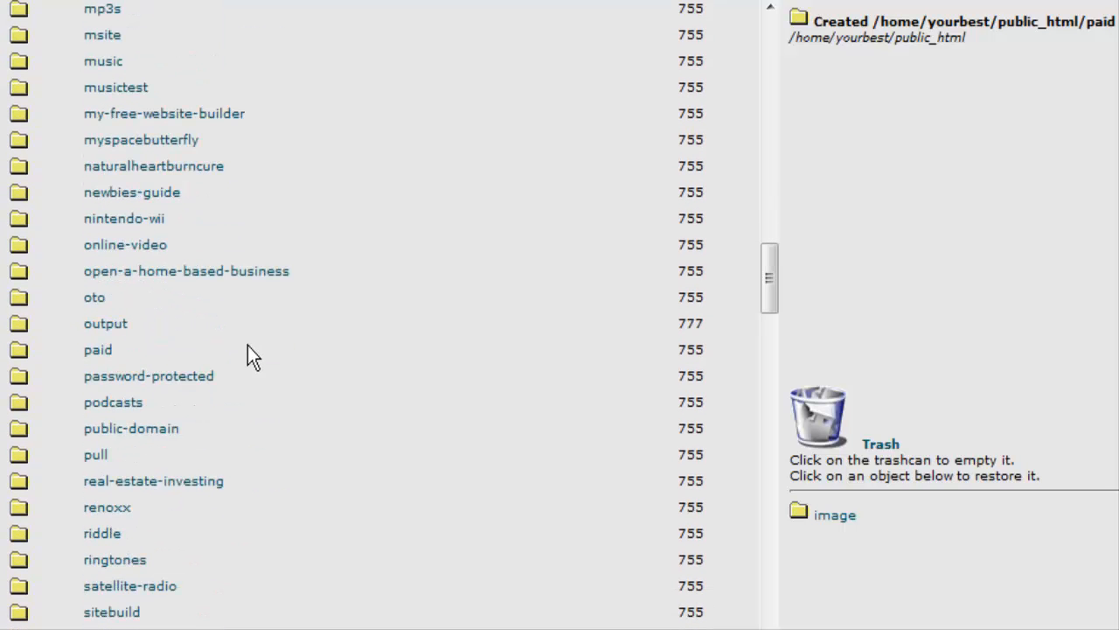
{"action": "scroll", "coordinate": [239, 354], "scroll_direction": "down", "scroll_amount": 1}
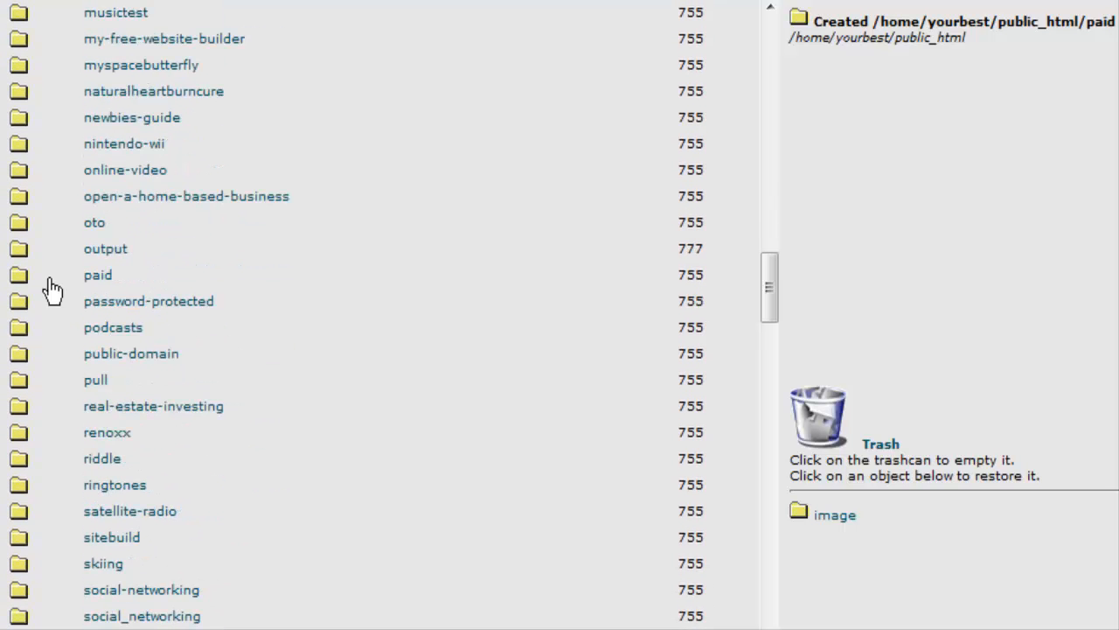
{"action": "left_click", "coordinate": [17, 281]}
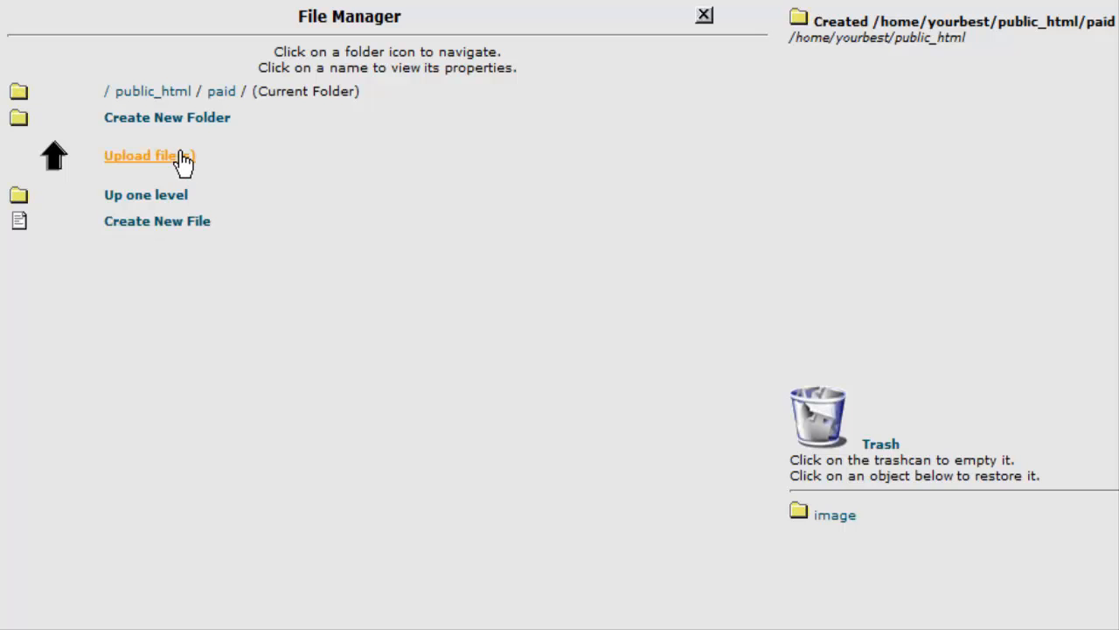
Step: Upload thankyou.html from the Desktop into the paid folder
{"action": "left_click", "coordinate": [149, 155]}
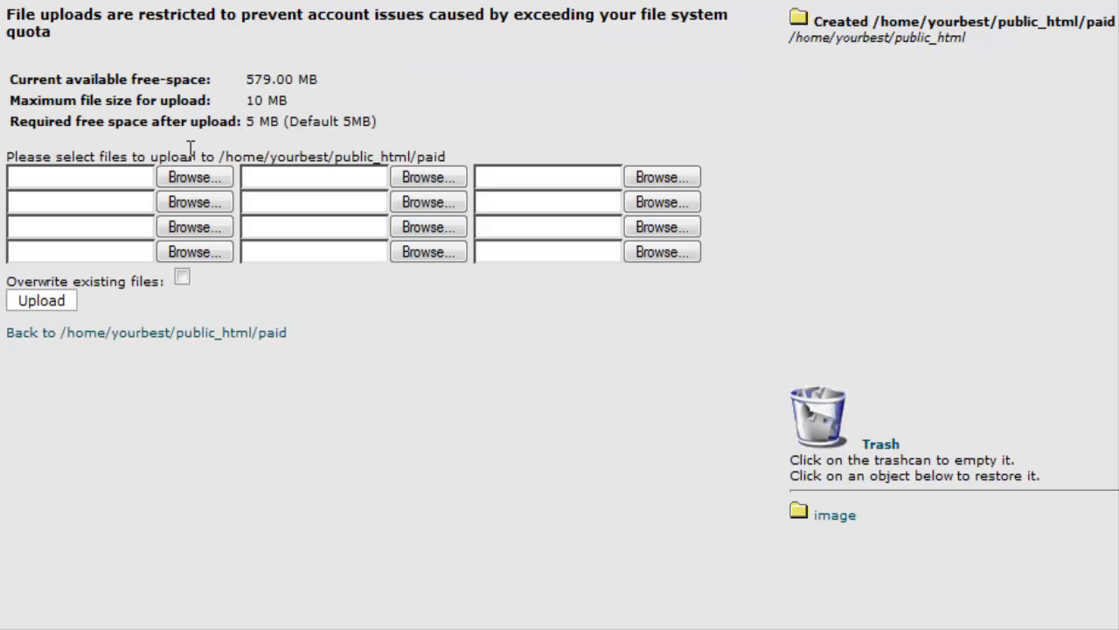
{"action": "left_click", "coordinate": [183, 176]}
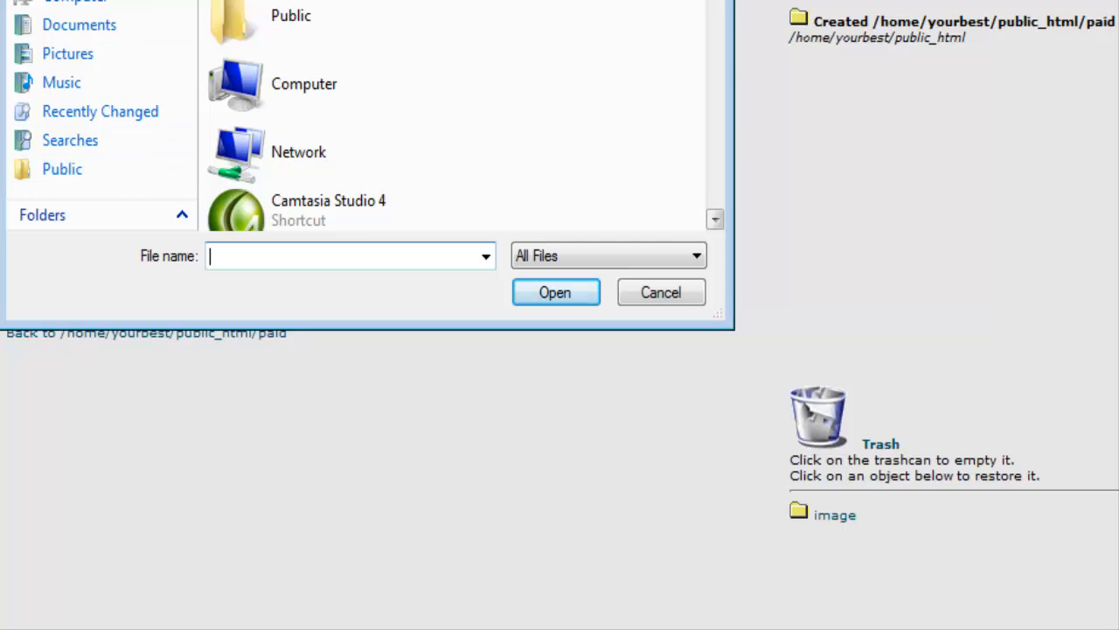
{"action": "left_click_drag", "start_coordinate": [714, 0], "coordinate": [699, 216]}
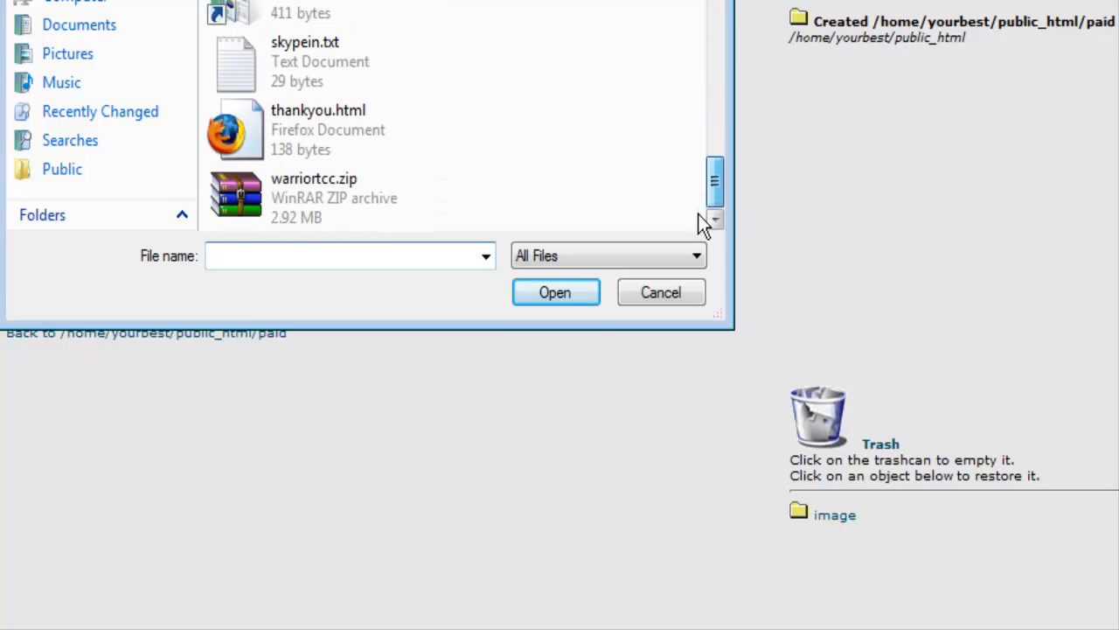
{"action": "left_click", "coordinate": [338, 153]}
{"action": "double_click", "coordinate": [473, 157]}
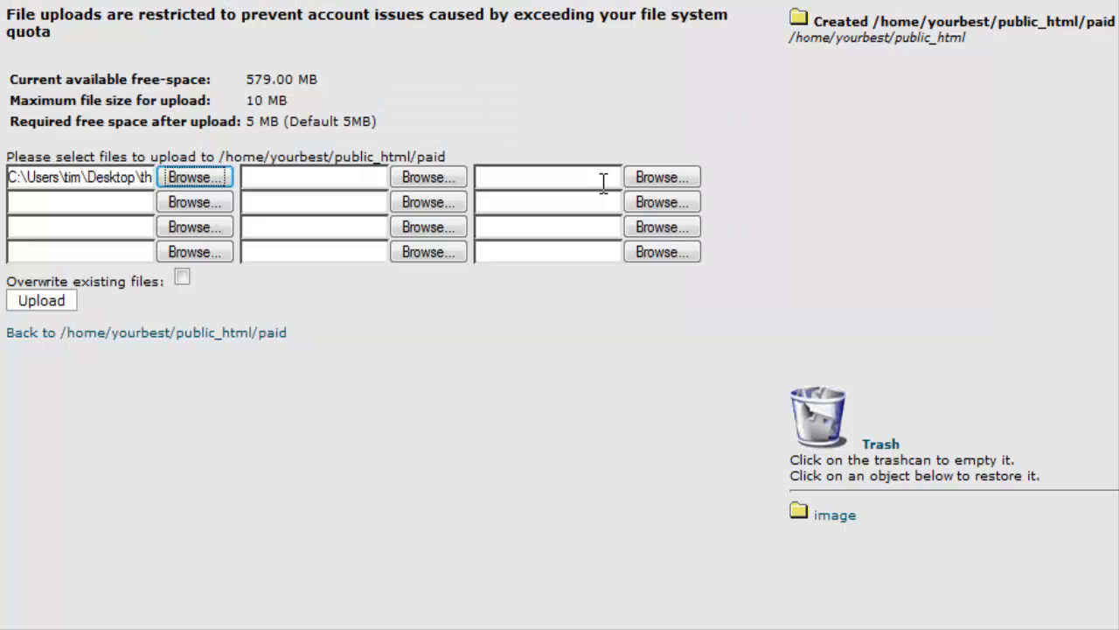
{"action": "left_click", "coordinate": [26, 303]}
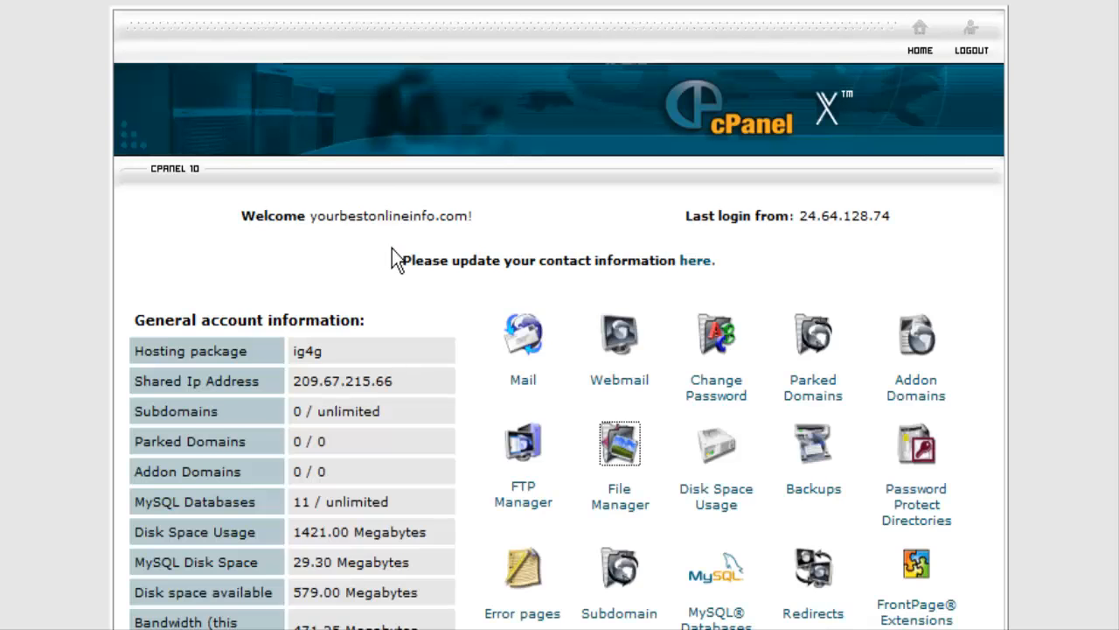
Step: Reopen the File Manager from the cPanel home page and go to the password-protected folder inside public_html
{"action": "scroll", "coordinate": [464, 245], "scroll_direction": "down", "scroll_amount": 3}
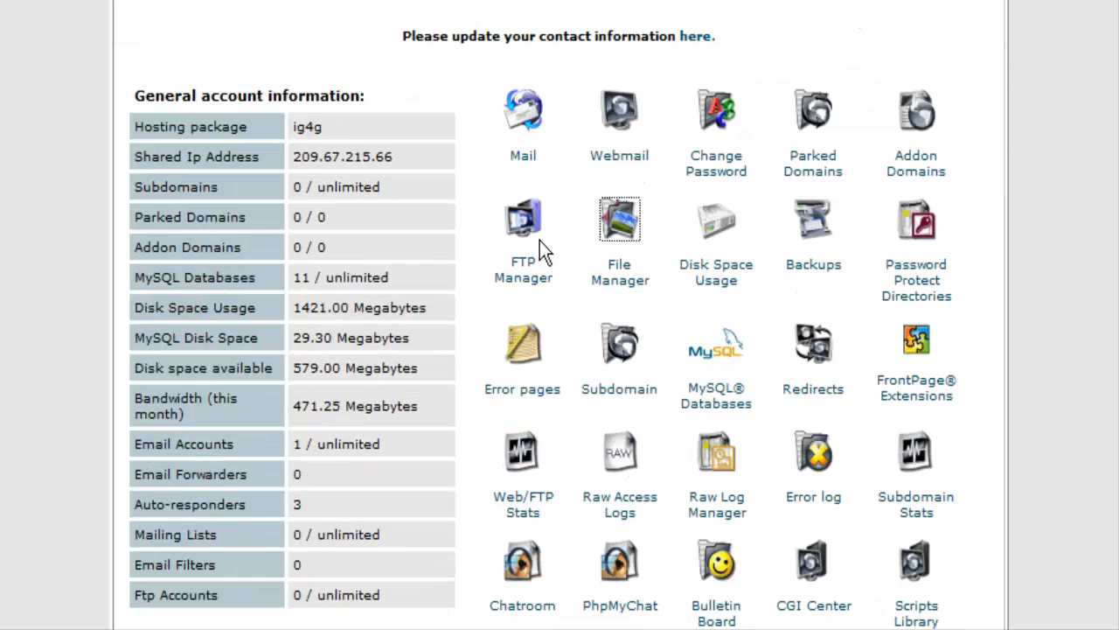
{"action": "left_click", "coordinate": [604, 218]}
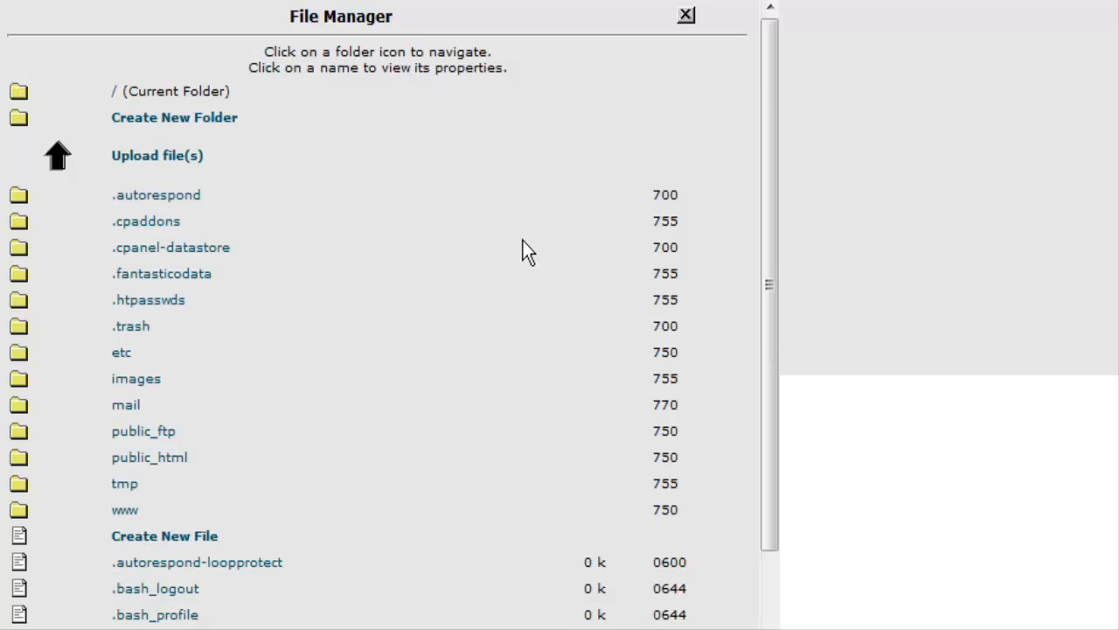
{"action": "scroll", "coordinate": [218, 280], "scroll_direction": "down", "scroll_amount": 2}
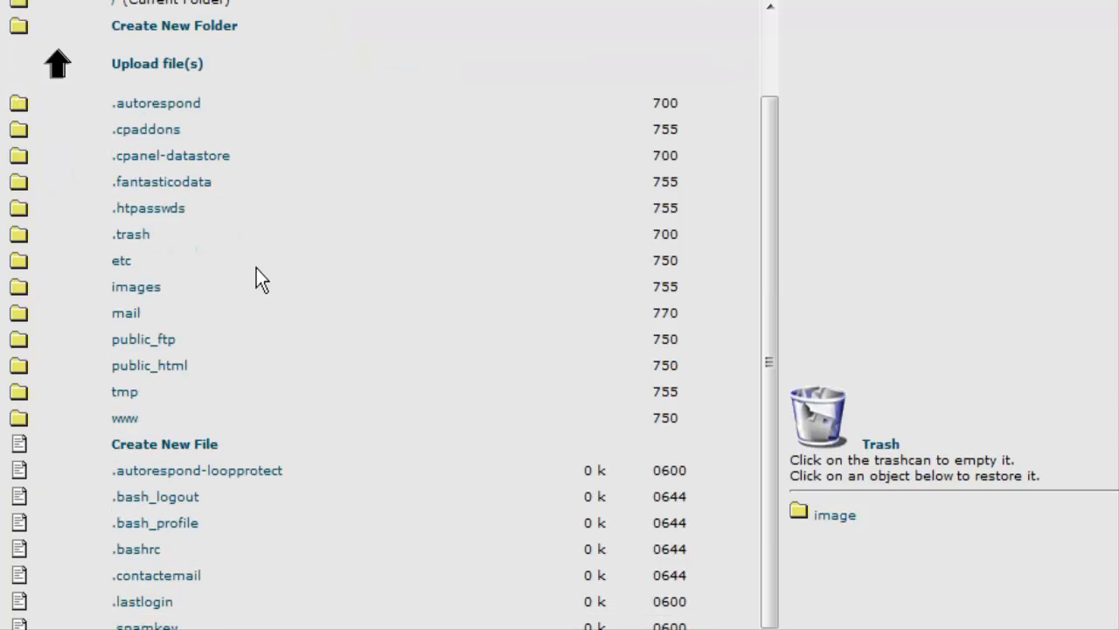
{"action": "left_click", "coordinate": [17, 364]}
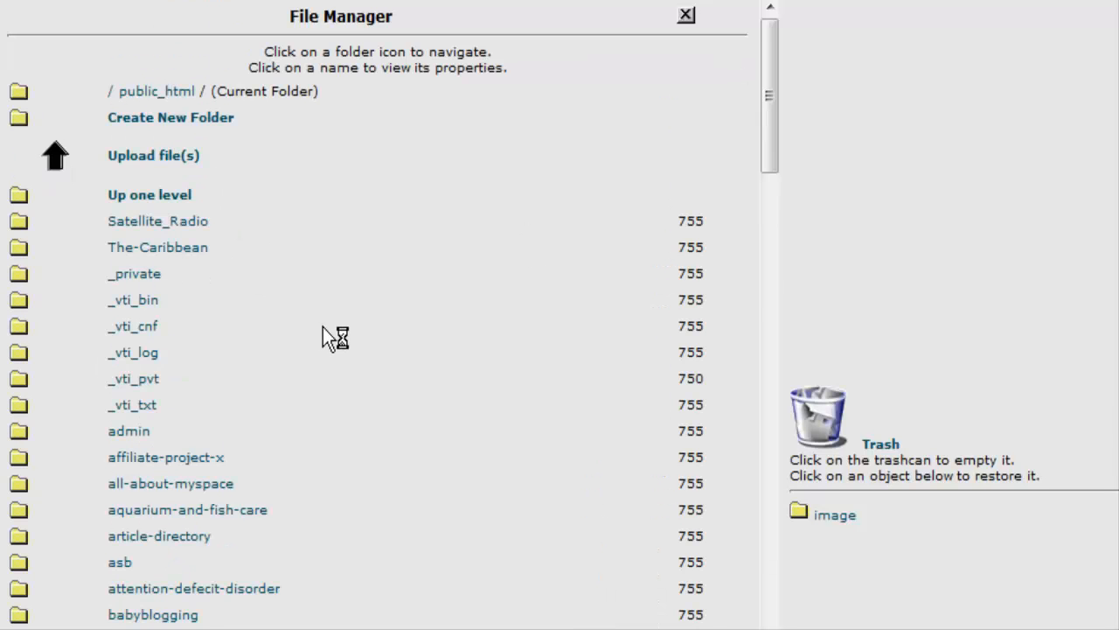
{"action": "scroll", "coordinate": [323, 327], "scroll_direction": "down", "scroll_amount": 5}
{"action": "scroll", "coordinate": [323, 331], "scroll_direction": "down", "scroll_amount": 20}
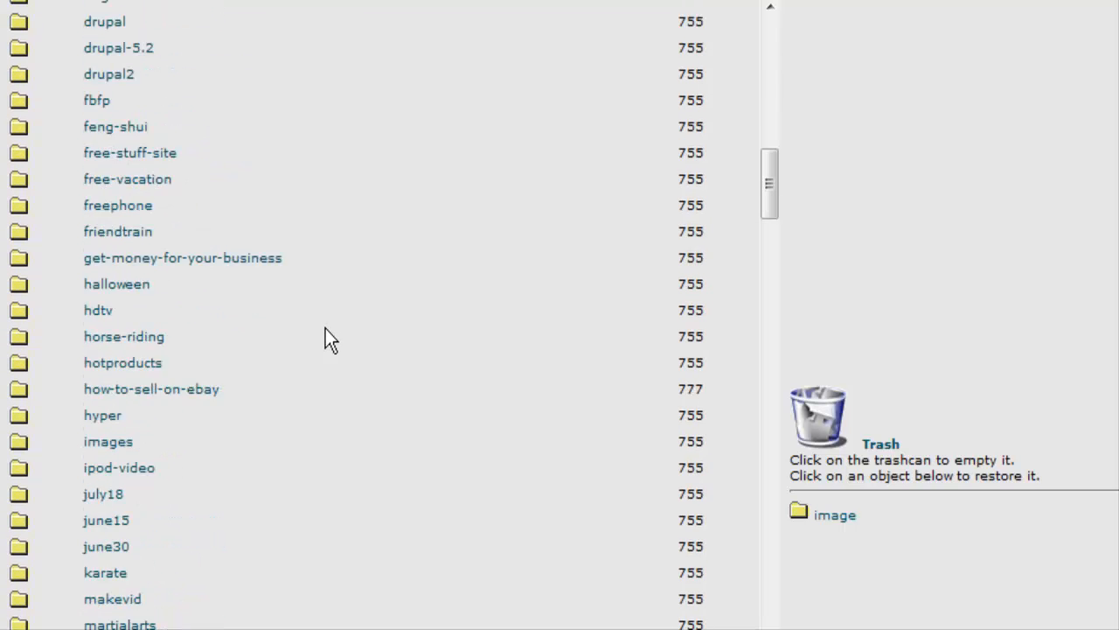
{"action": "scroll", "coordinate": [324, 339], "scroll_direction": "down", "scroll_amount": 15}
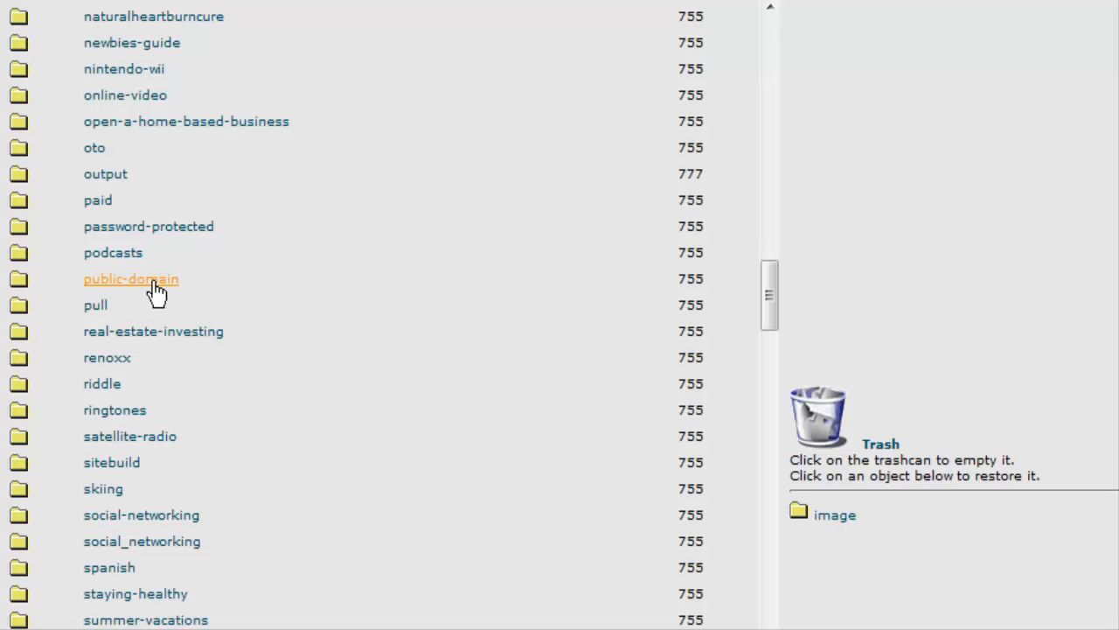
{"action": "left_click", "coordinate": [14, 227]}
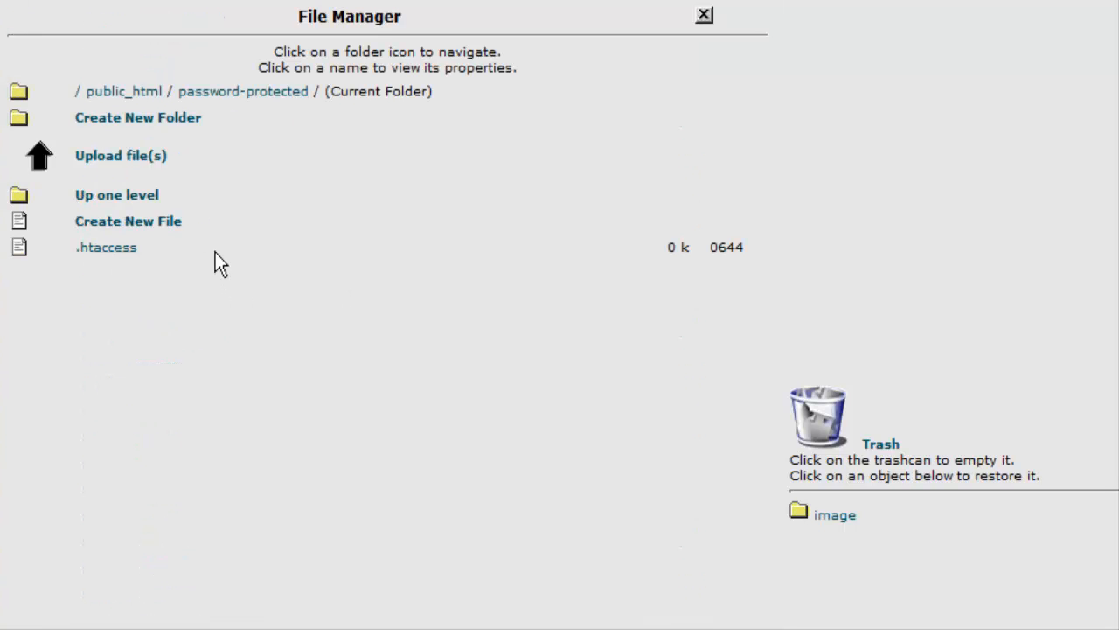
Step: Upload dlp.html from the Desktop into the password-protected folder
{"action": "left_click", "coordinate": [150, 157]}
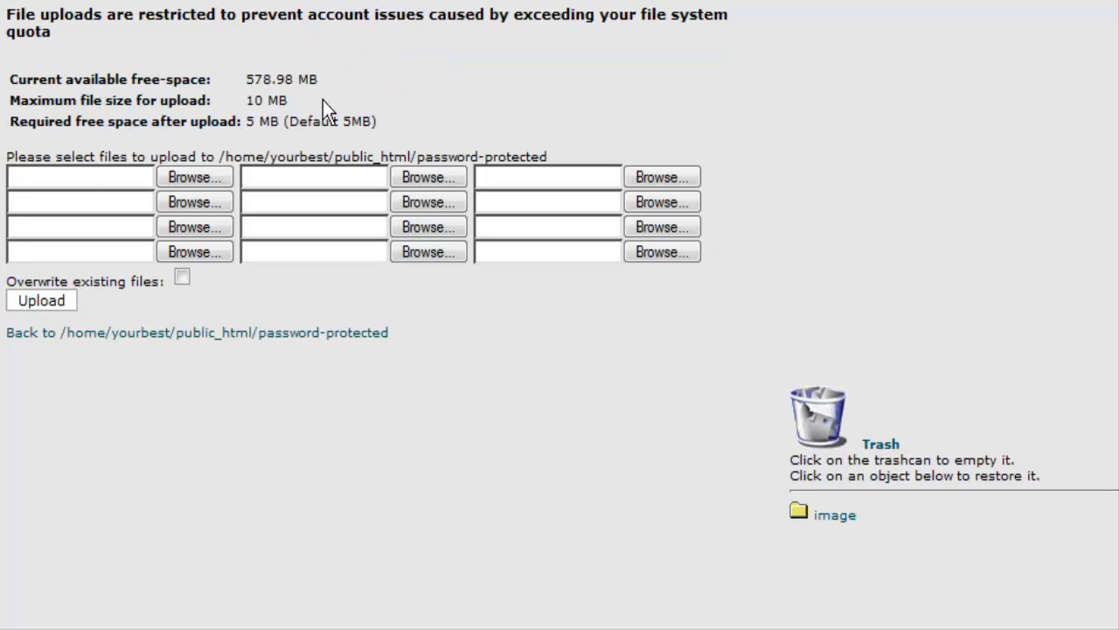
{"action": "left_click", "coordinate": [210, 180]}
{"action": "left_click_drag", "start_coordinate": [714, 1], "coordinate": [695, 154]}
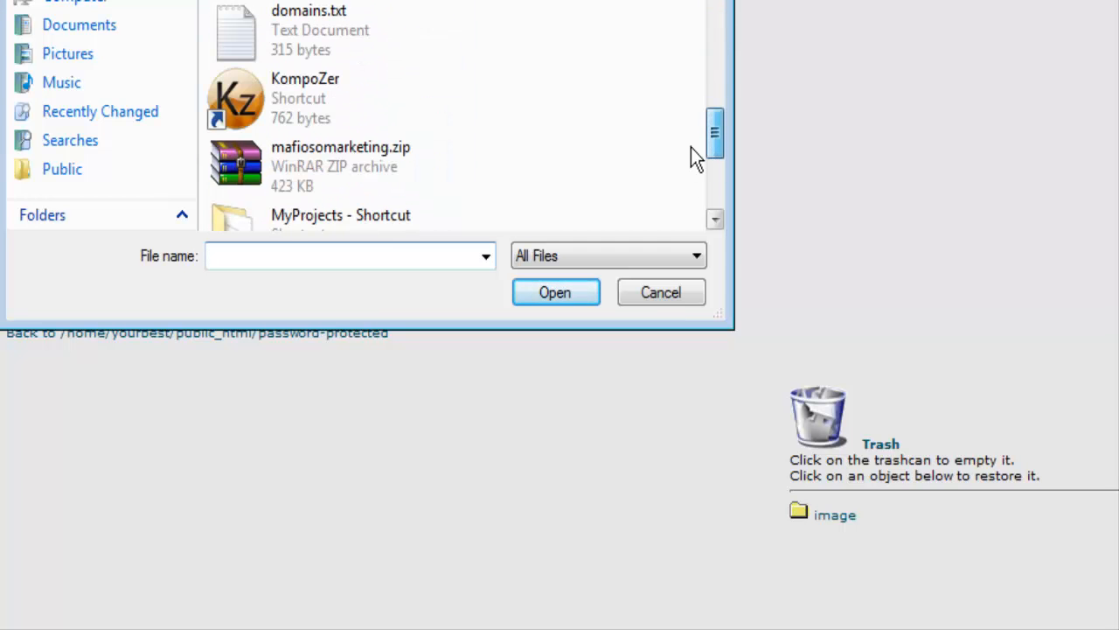
{"action": "type", "text": "dlp.html"}
{"action": "key", "text": "Return"}
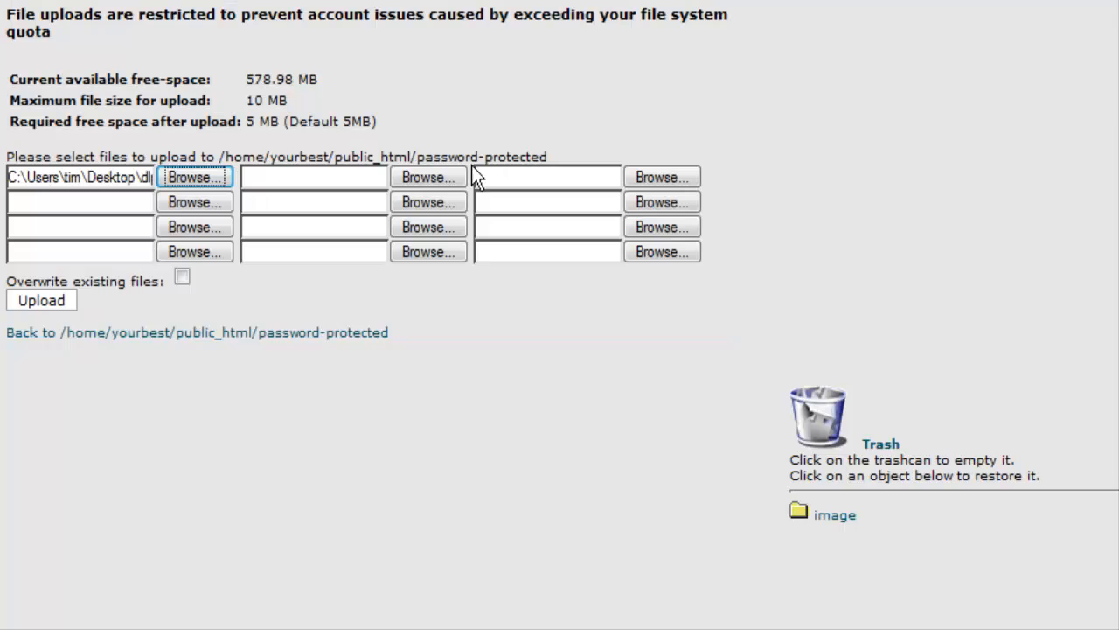
{"action": "left_click", "coordinate": [40, 308]}
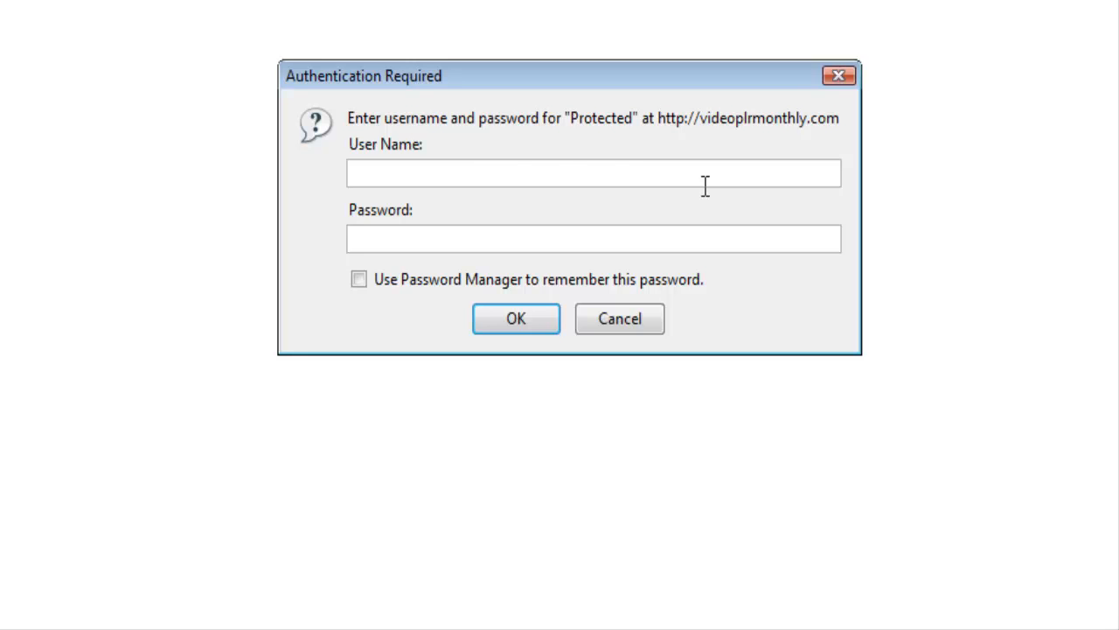
Step: Log in to the "Protected" area of the site with the authorized user name and password
{"action": "type", "text": "to"}
{"action": "key", "text": "BackSpace"}
{"action": "type", "text": "im"}
{"action": "key", "text": "Tab"}
{"action": "type", "text": "*******"}
{"action": "key", "text": "Return"}
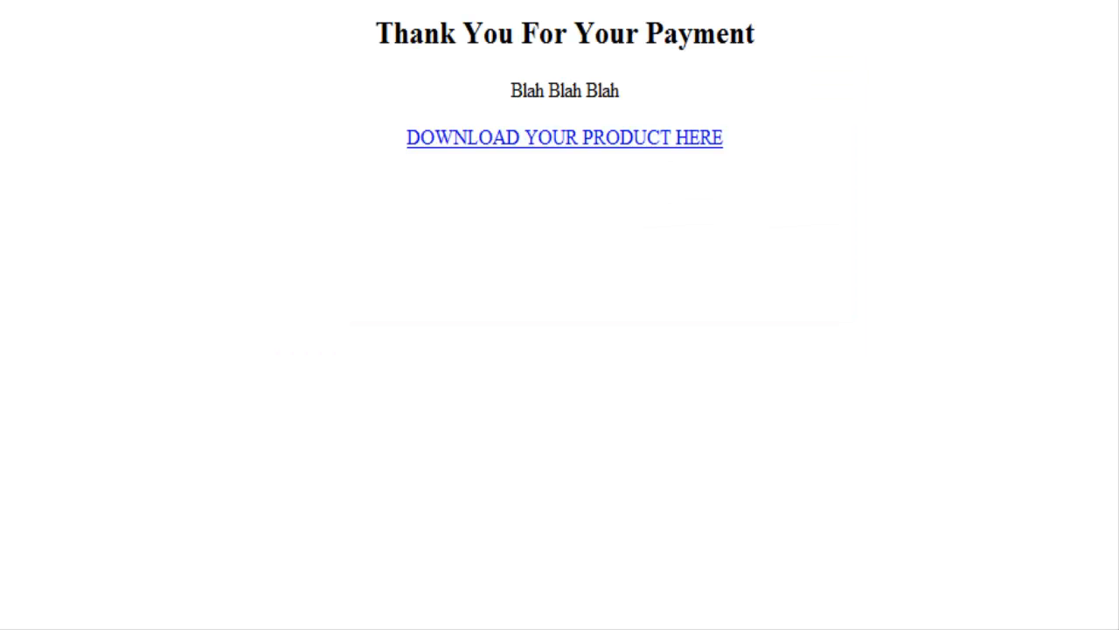